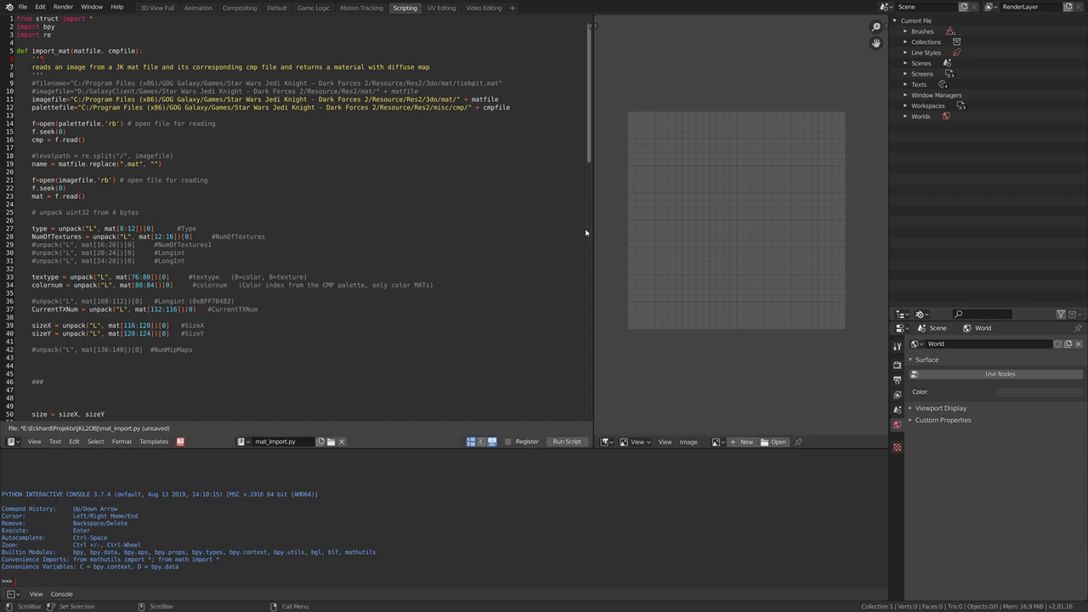
pyautogui.moveTo(591, 80); pyautogui.dragTo(591, 85)
pyautogui.moveTo(589, 82)
pyautogui.mouseDown()
pyautogui.moveTo(590, 340)
pyautogui.moveTo(593, 83)
pyautogui.mouseUp()
# - Raise the Text Editor font size to 22 via the sidebar Properties, then hide the sidebar
pyautogui.moveTo(590, 27); pyautogui.dragTo(421, 34)
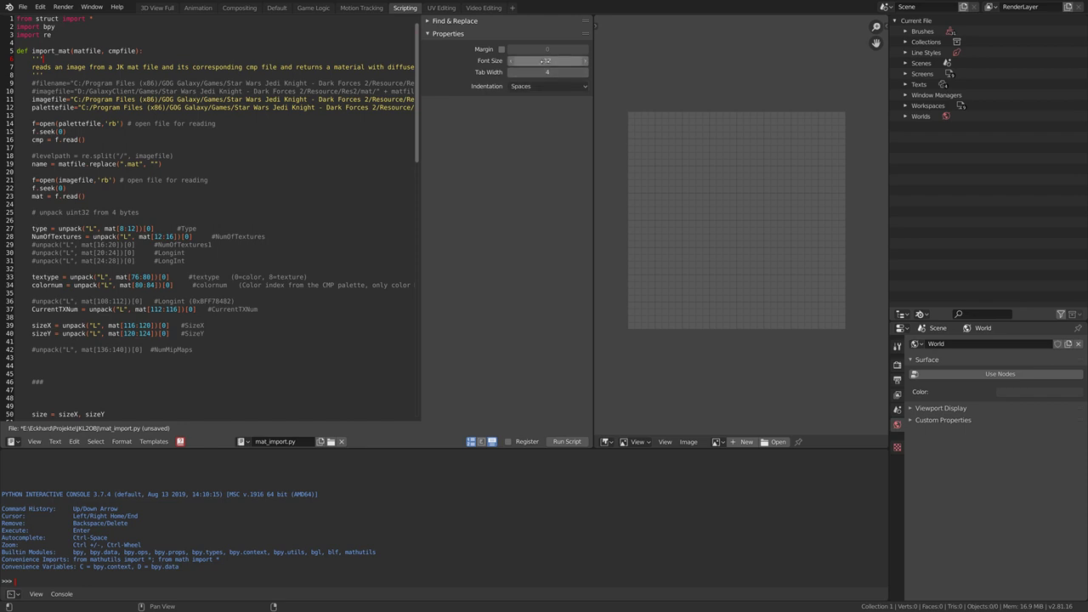
pyautogui.doubleClick(544, 60)
pyautogui.write('22')
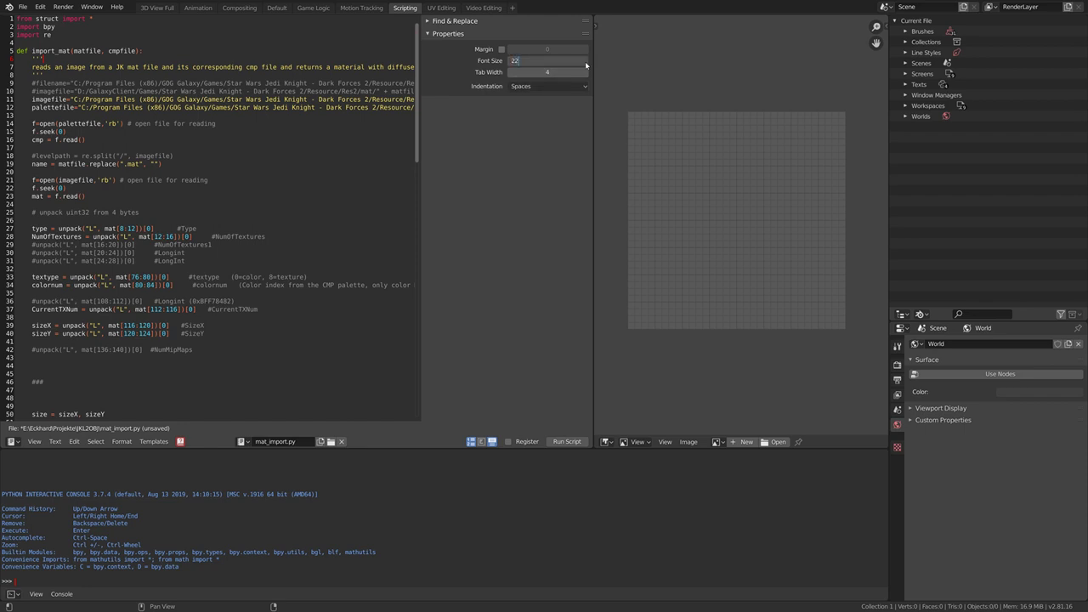
pyautogui.press('Return')
pyautogui.moveTo(423, 46); pyautogui.dragTo(595, 51)
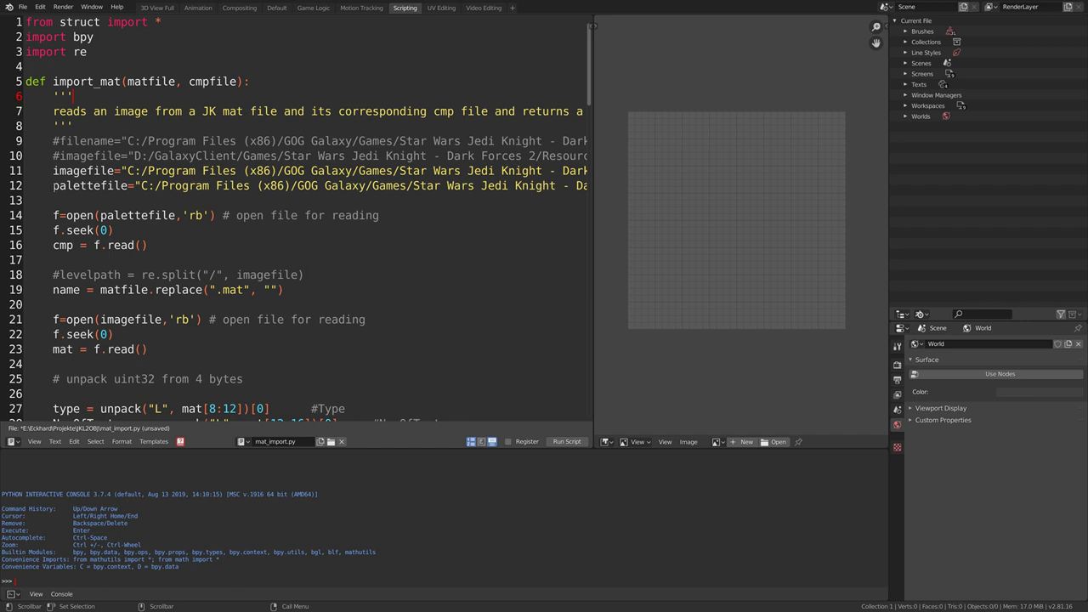
pyautogui.scroll(-3, 266, 207)
pyautogui.scroll(-3, 267, 207)
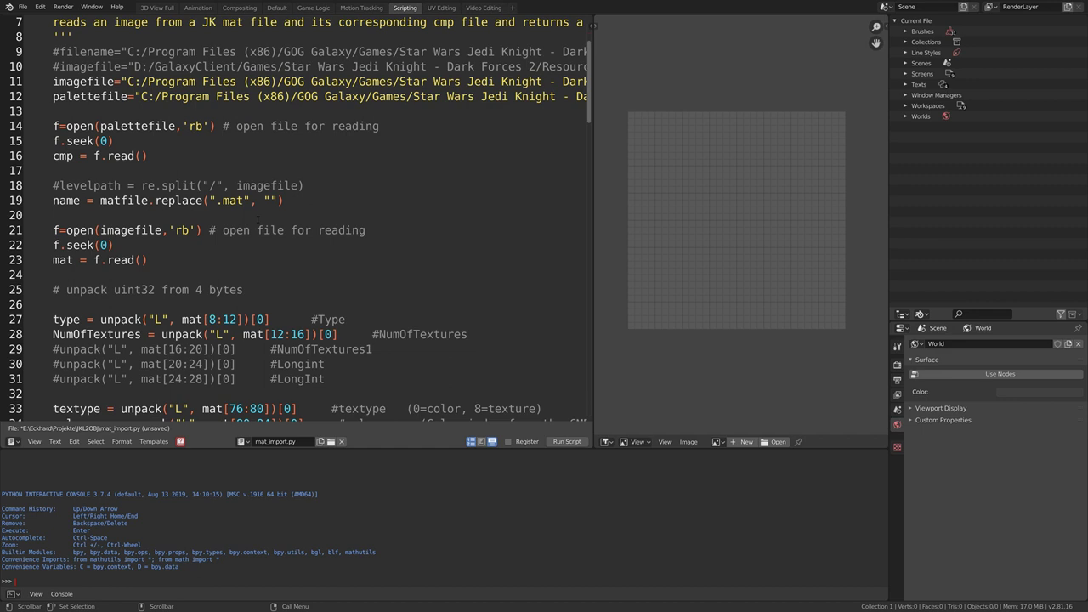
pyautogui.scroll(-3, 266, 207)
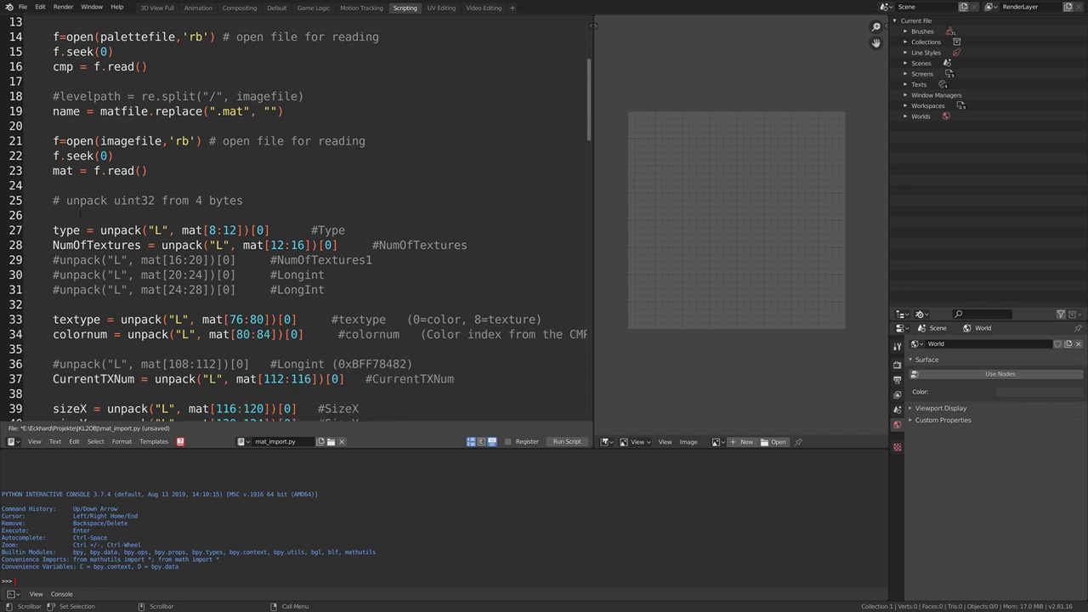
pyautogui.scroll(-2, 266, 207)
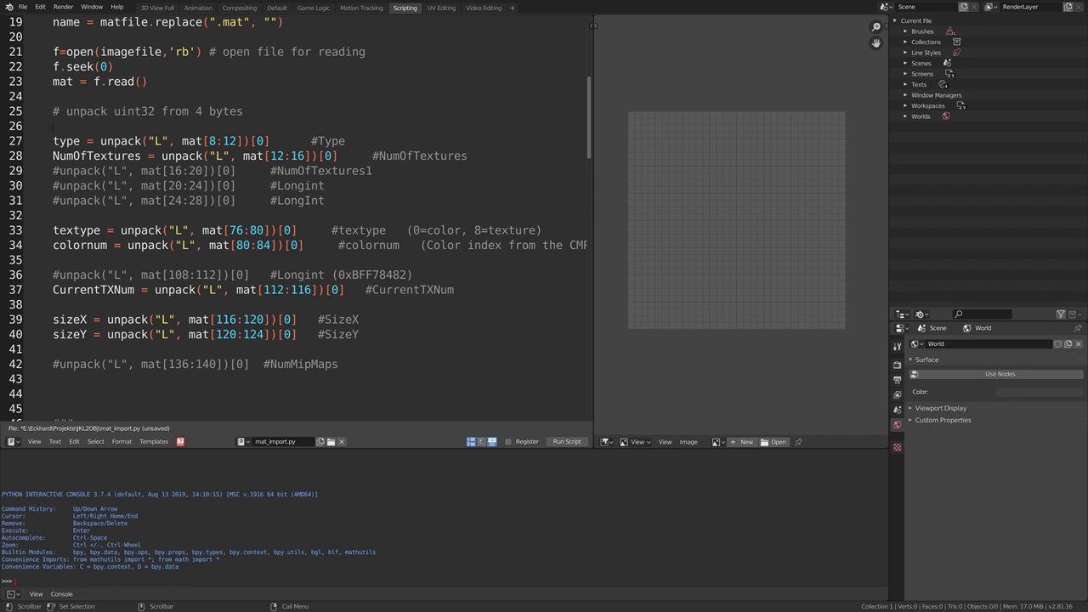
pyautogui.moveTo(162, 155); pyautogui.dragTo(203, 155)
pyautogui.click(226, 156)
pyautogui.scroll(-3, 298, 221)
pyautogui.scroll(4, 297, 221)
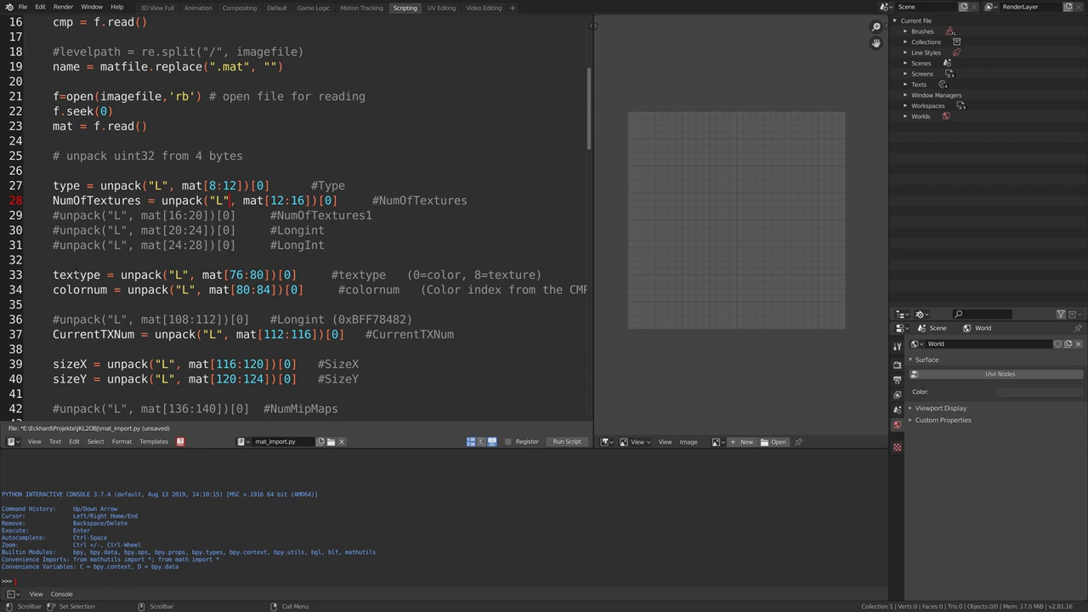
pyautogui.scroll(-2, 298, 221)
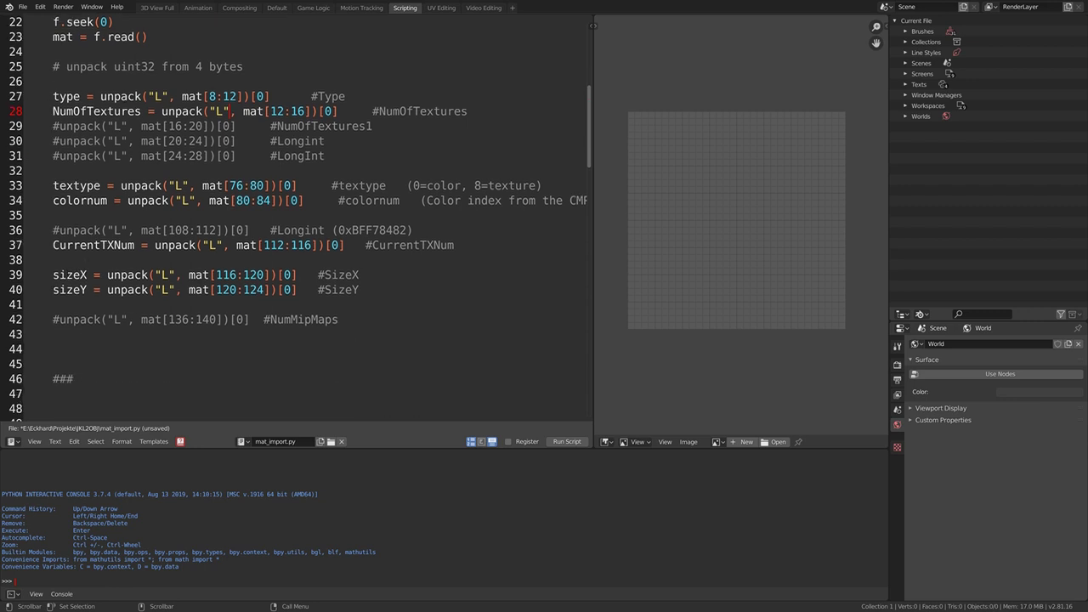
pyautogui.scroll(-4, 297, 221)
pyautogui.scroll(-1, 297, 221)
pyautogui.scroll(-2, 298, 221)
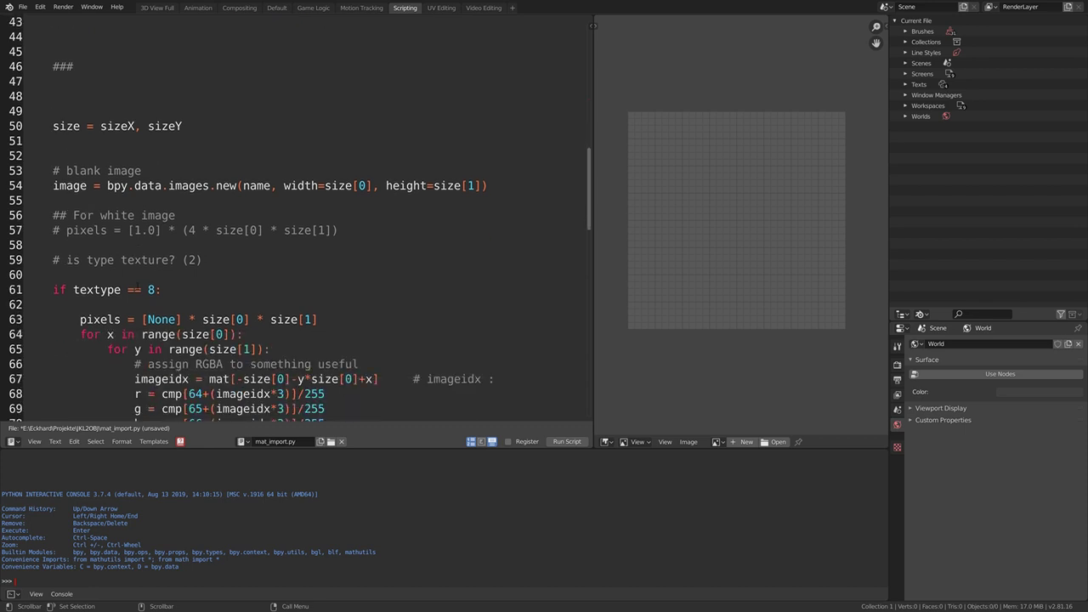
pyautogui.scroll(-1, 297, 221)
pyautogui.scroll(-1, 297, 221)
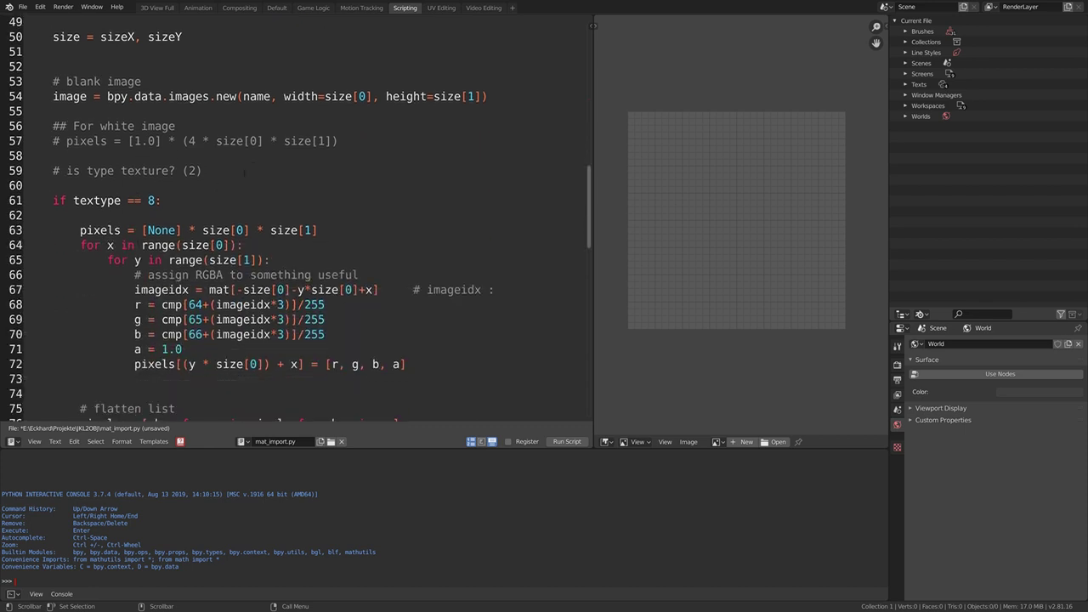
pyautogui.scroll(-1, 245, 172)
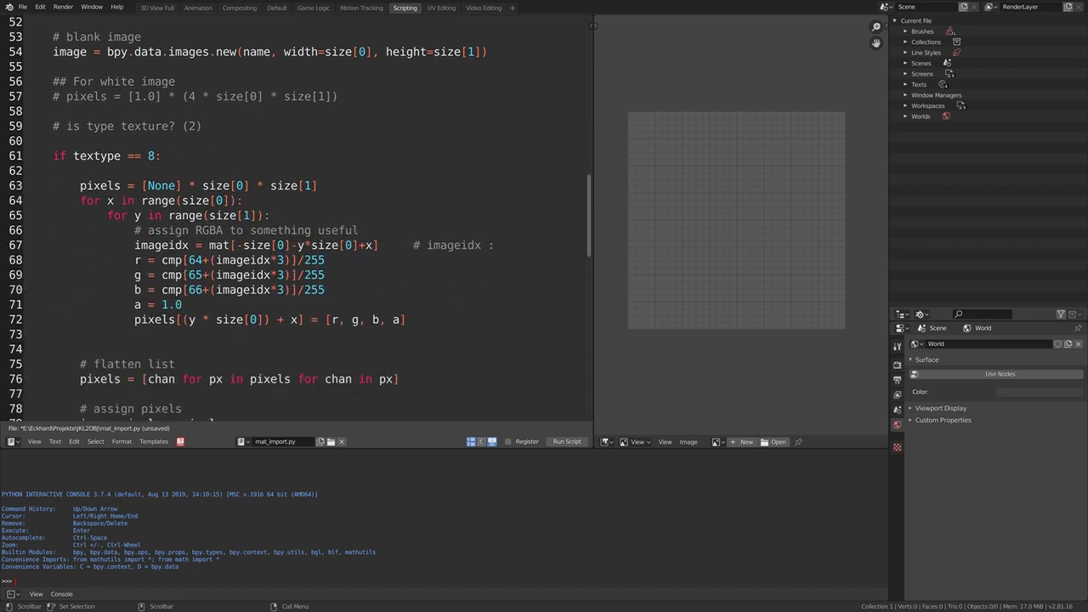
pyautogui.scroll(-1, 245, 172)
pyautogui.scroll(2, 245, 171)
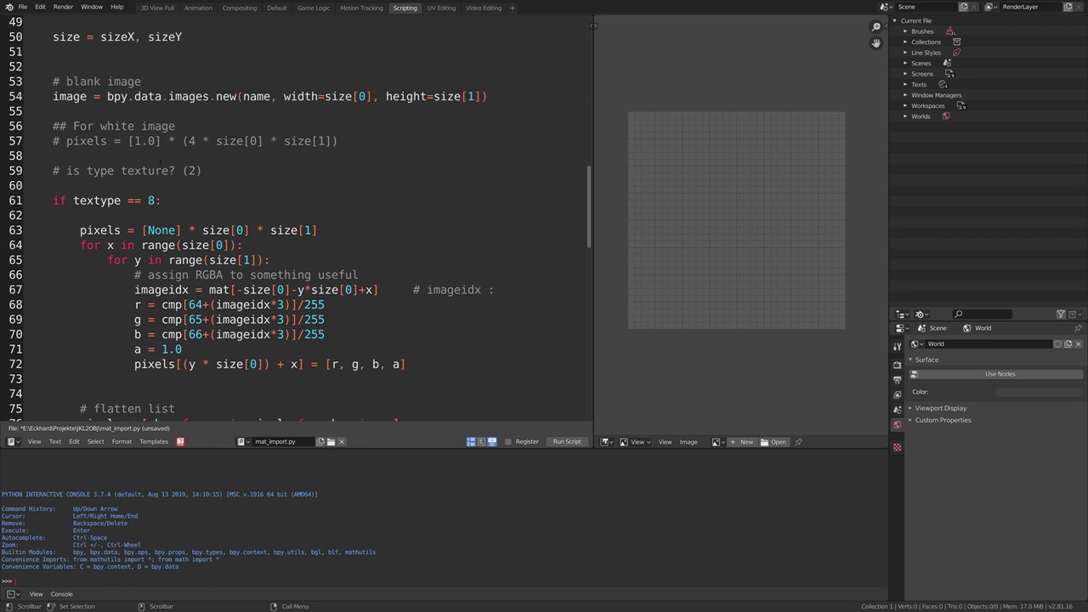
pyautogui.scroll(-1, 160, 161)
pyautogui.scroll(-2, 286, 247)
pyautogui.scroll(2, 286, 247)
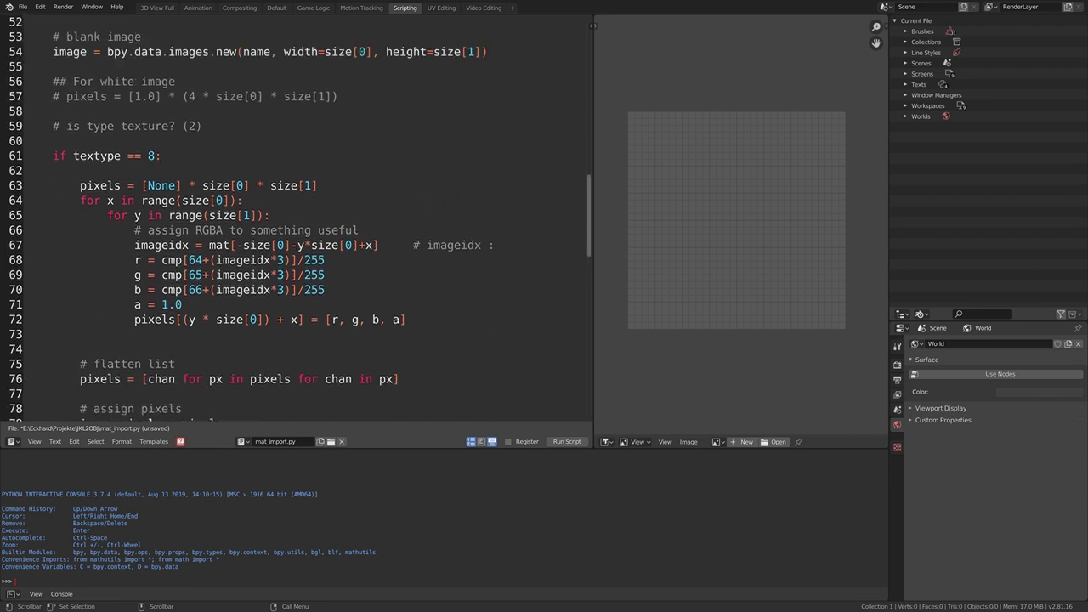
pyautogui.scroll(2, 285, 246)
pyautogui.scroll(-1, 212, 228)
pyautogui.scroll(-2, 212, 228)
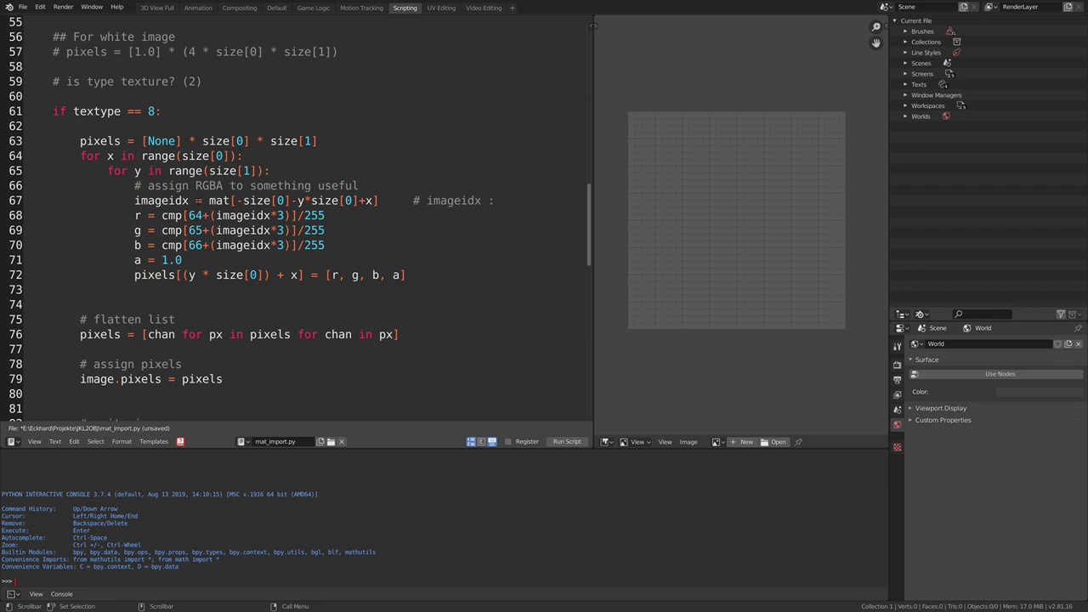
pyautogui.scroll(-2, 340, 328)
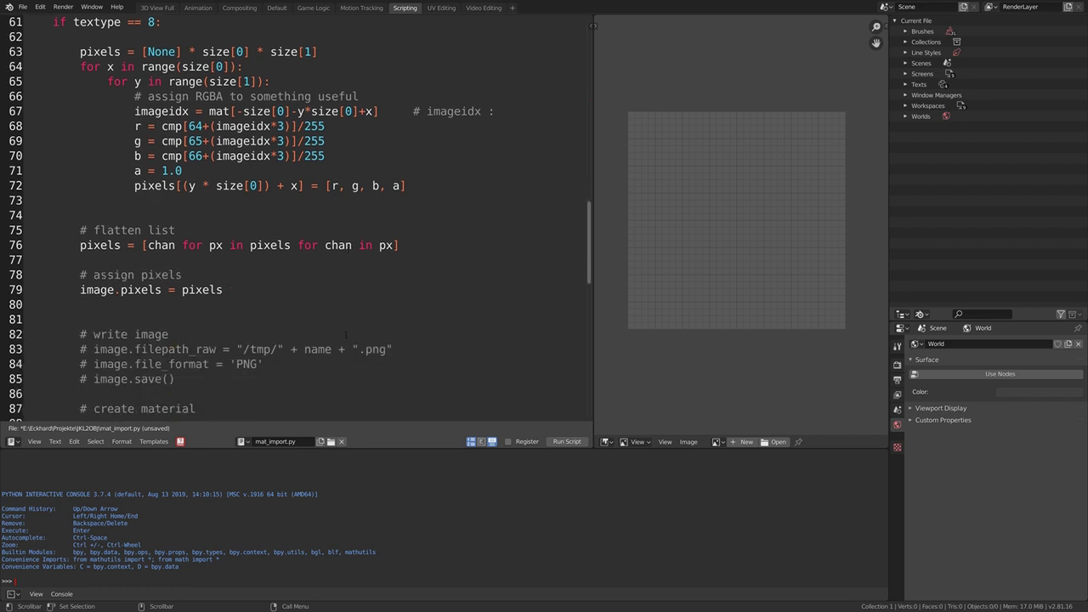
pyautogui.scroll(-2, 341, 328)
pyautogui.scroll(-1, 341, 327)
pyautogui.scroll(-2, 341, 328)
pyautogui.scroll(-1, 341, 327)
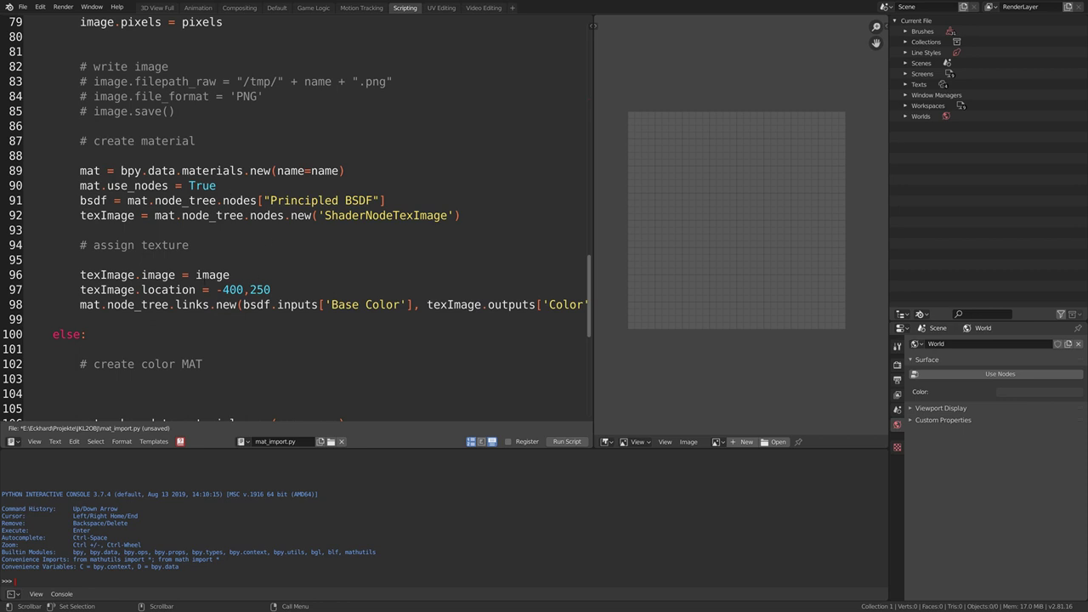
pyautogui.scroll(-3, 341, 327)
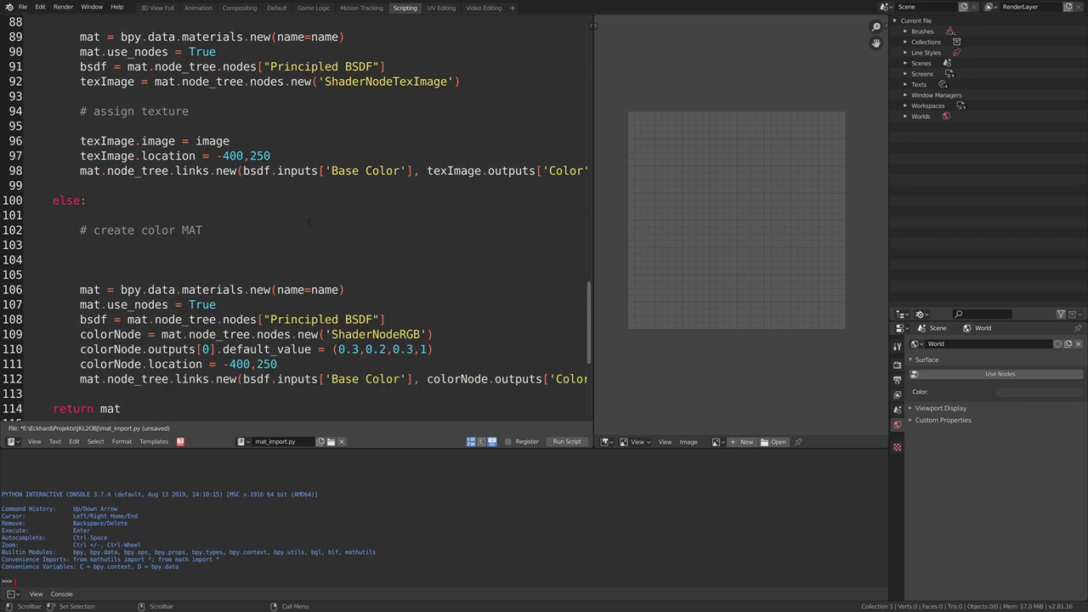
pyautogui.scroll(-1, 308, 223)
pyautogui.scroll(-2, 309, 223)
pyautogui.scroll(-1, 308, 222)
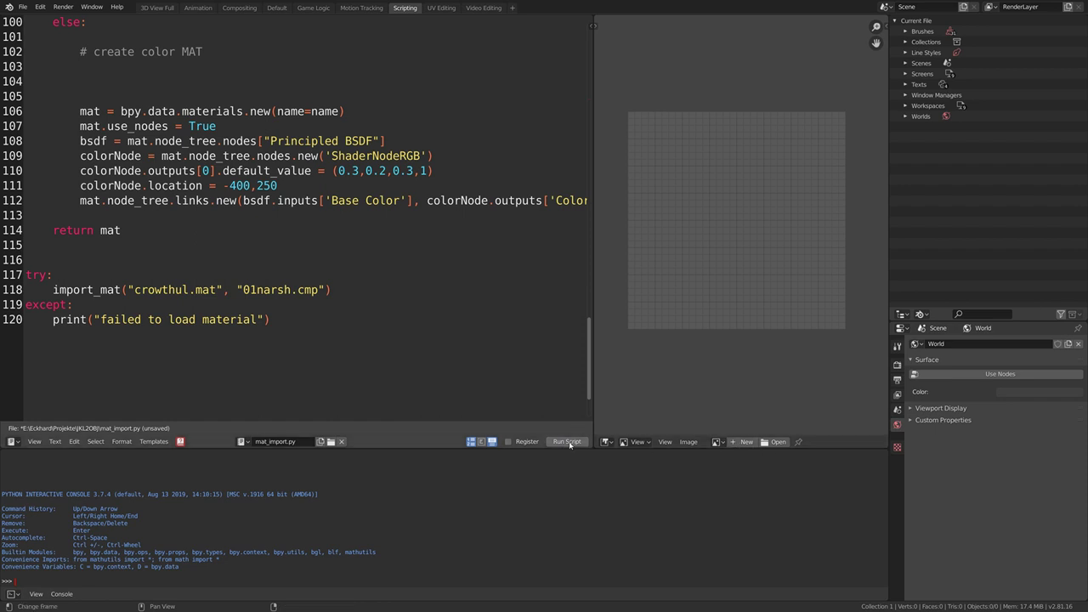
# - Show the decoded crowthul texture in the Image Editor
pyautogui.click(719, 442)
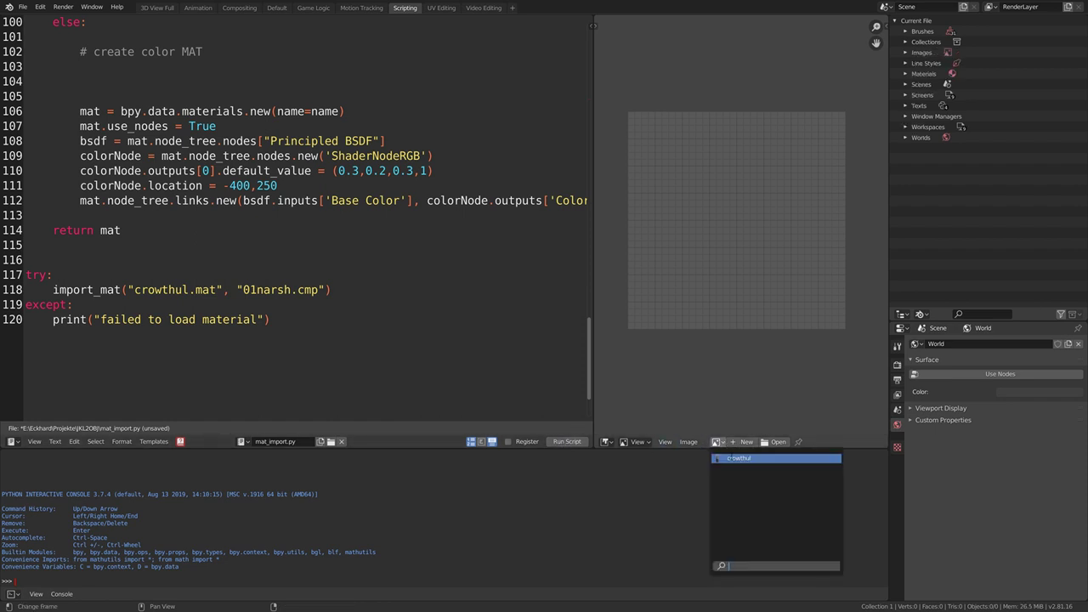
pyautogui.click(740, 458)
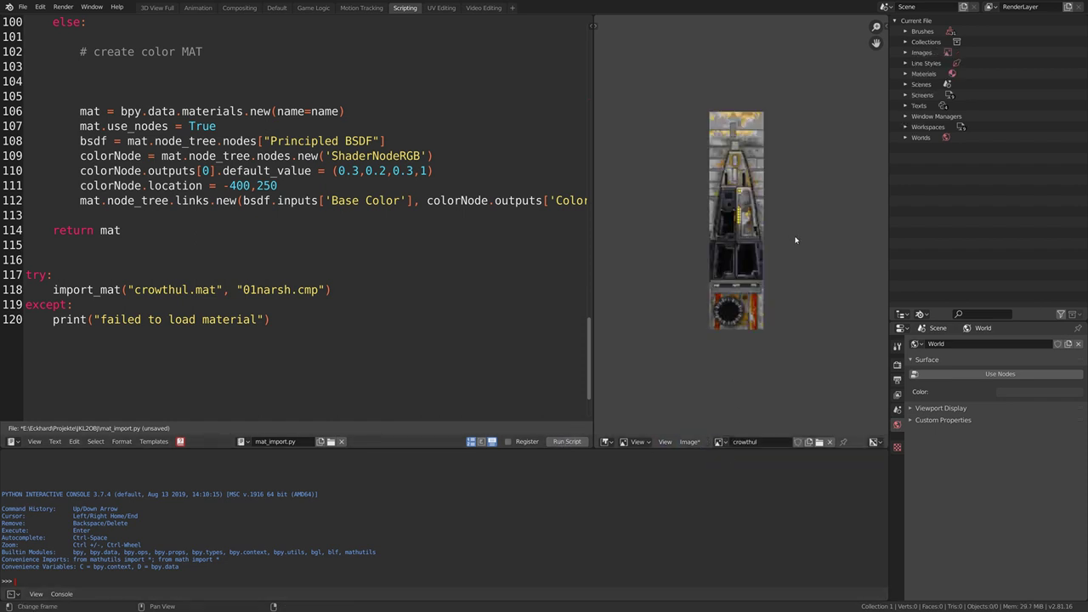
pyautogui.scroll(2, 800, 272)
pyautogui.scroll(-2, 800, 272)
pyautogui.scroll(-2, 791, 238)
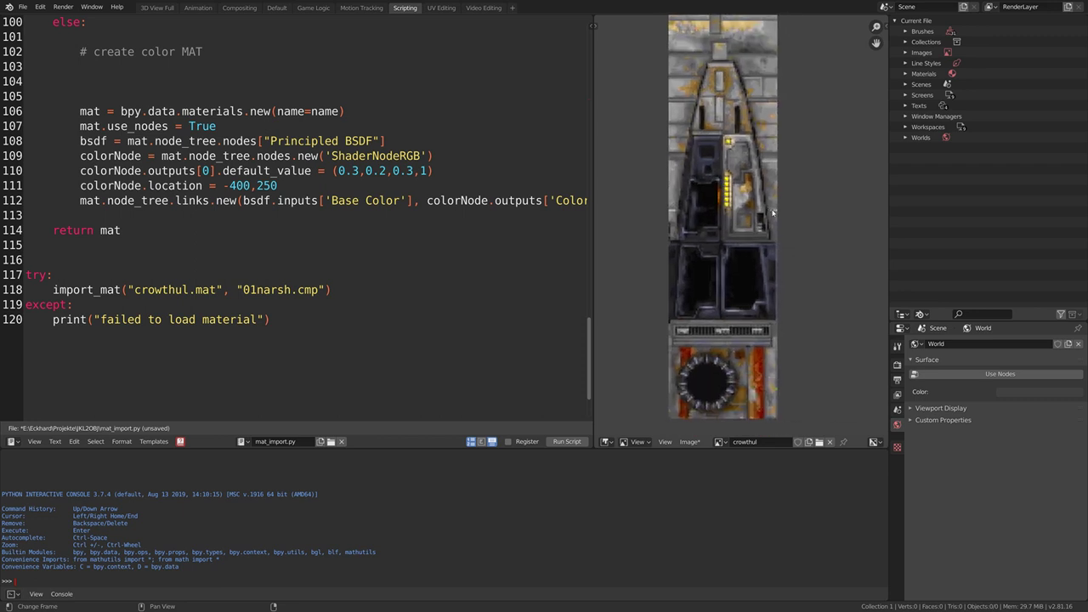
pyautogui.scroll(-2, 786, 204)
pyautogui.scroll(-1, 784, 187)
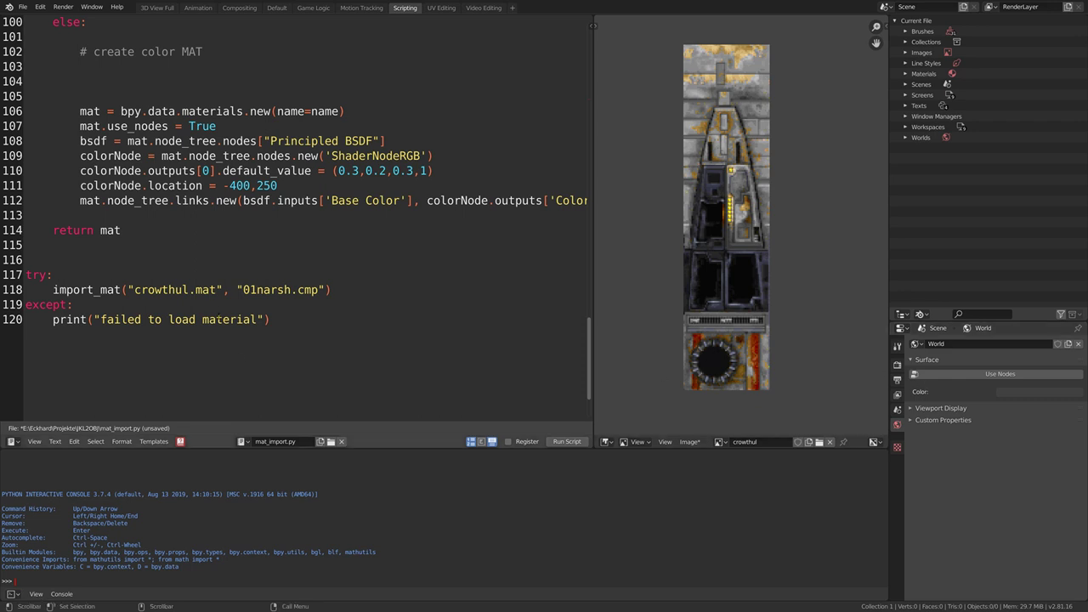
# - Point line 118 at d4x3_1.mat, run the import and show the d4x3_1 texture
pyautogui.moveTo(217, 289); pyautogui.dragTo(126, 290)
pyautogui.hotkey('shift', 'Right')
pyautogui.write('d4x3_1.mat')
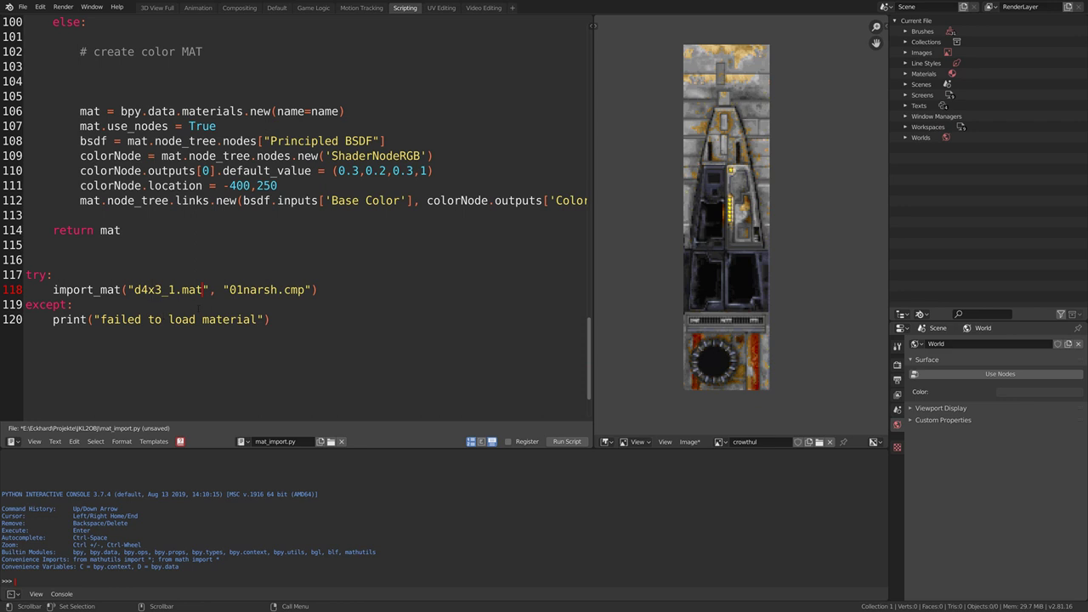
pyautogui.click(569, 442)
pyautogui.click(721, 442)
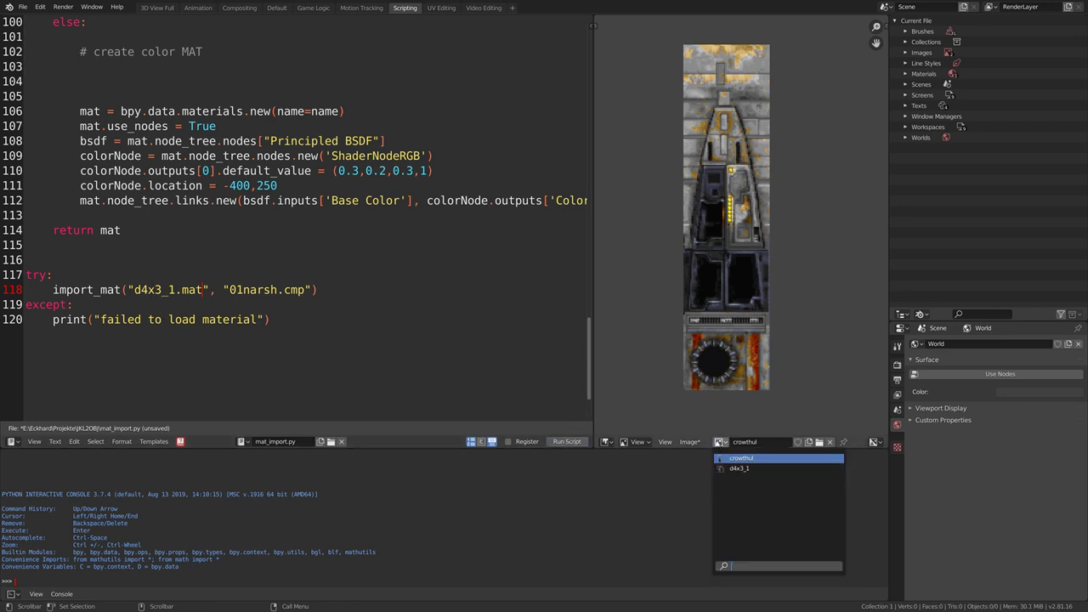
pyautogui.click(748, 464)
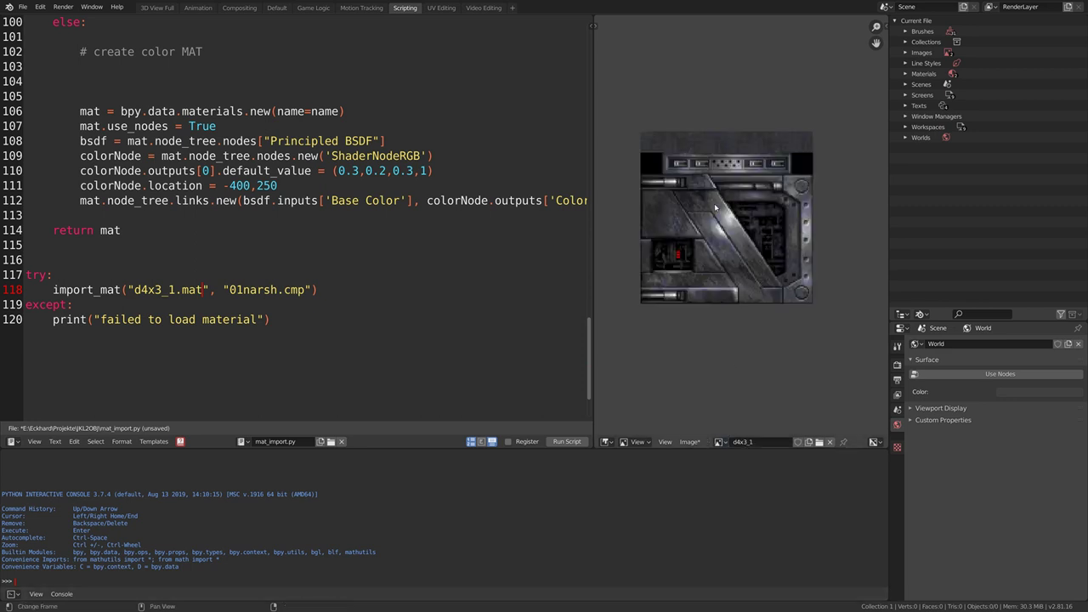
pyautogui.moveTo(715, 207); pyautogui.dragTo(731, 205, button='middle')
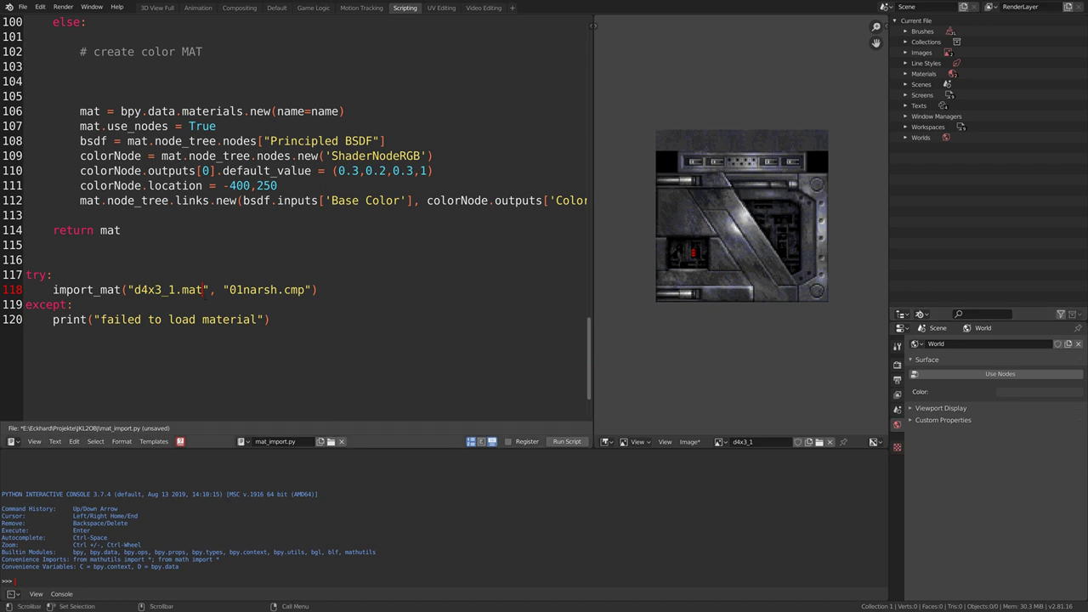
# - Switch line 118 to goface.mat, import it, display goface, then select the 01narsh.cmp palette name
pyautogui.moveTo(203, 290); pyautogui.dragTo(134, 290)
pyautogui.write('goface.mat')
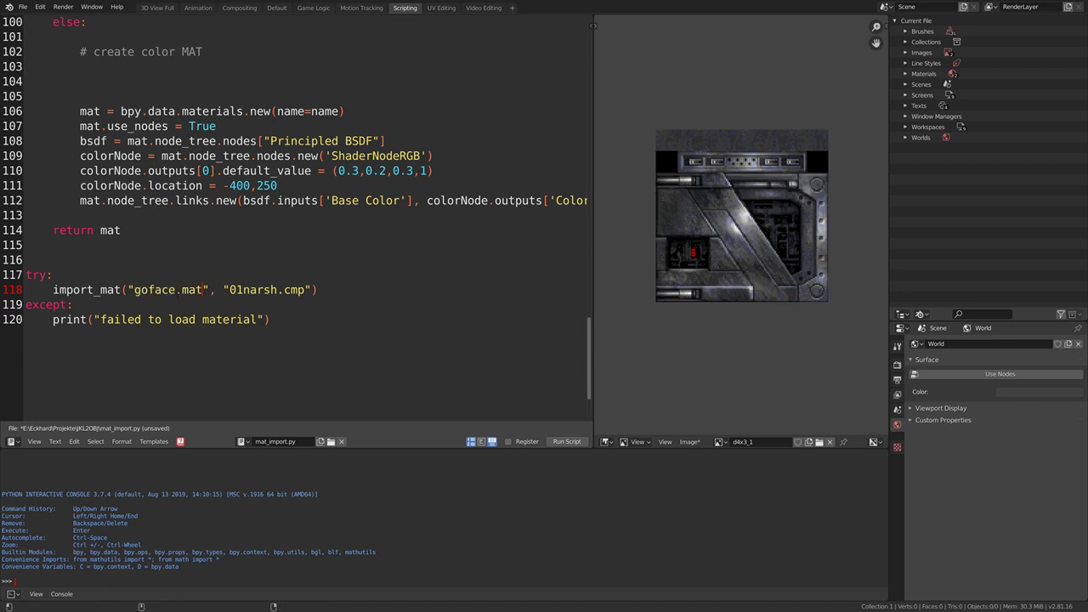
pyautogui.click(576, 445)
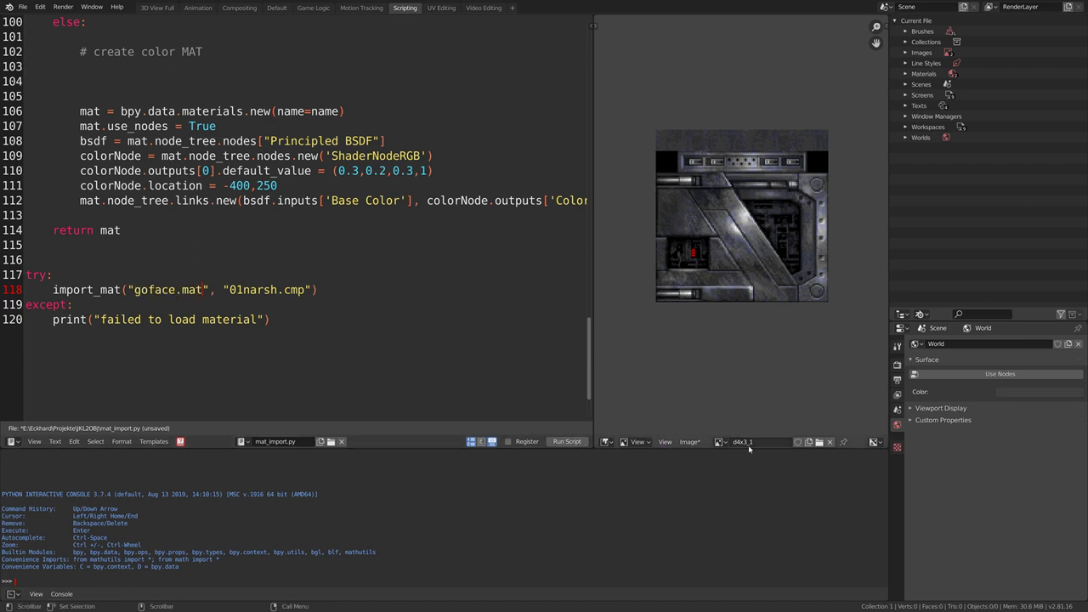
pyautogui.click(720, 441)
pyautogui.click(739, 478)
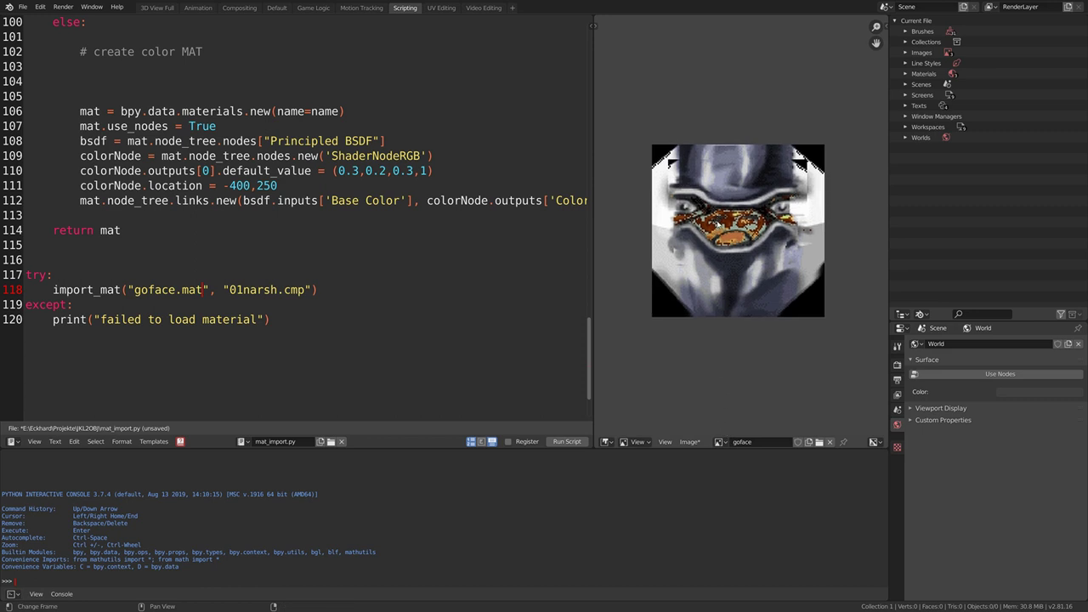
pyautogui.scroll(3, 718, 226)
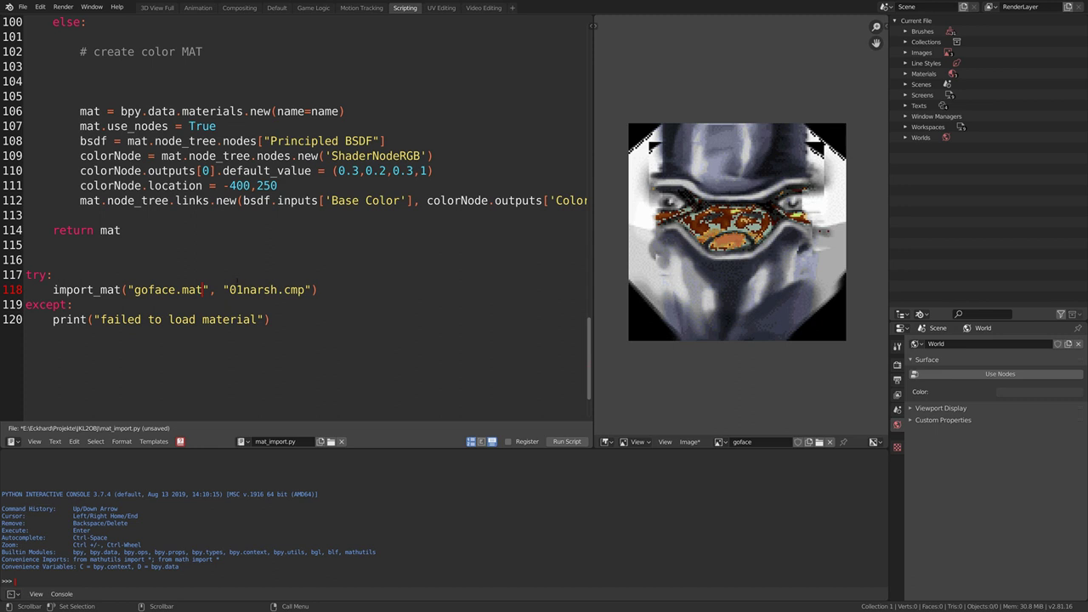
pyautogui.moveTo(230, 290); pyautogui.dragTo(304, 290)
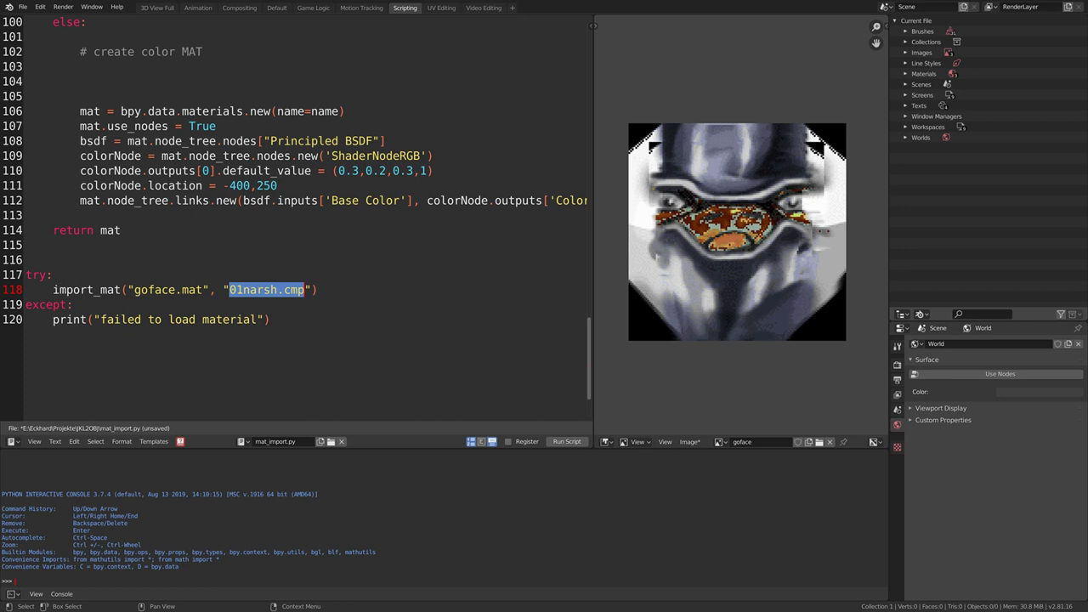
# - Replace the 01narsh.cmp palette on line 118 with 11pic.cmp
pyautogui.click(239, 304)
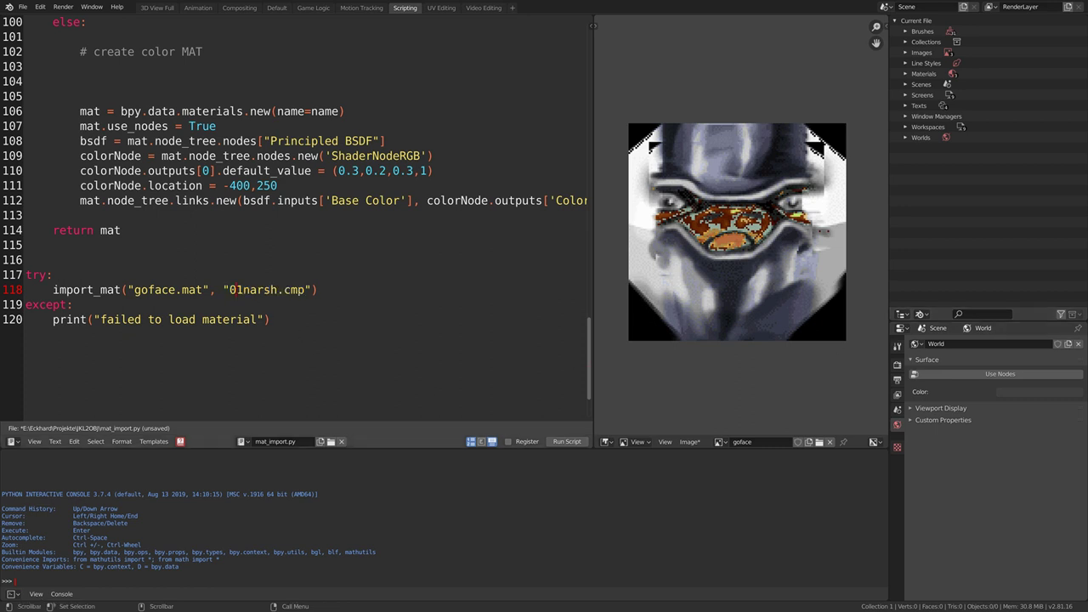
pyautogui.moveTo(229, 290); pyautogui.dragTo(310, 289)
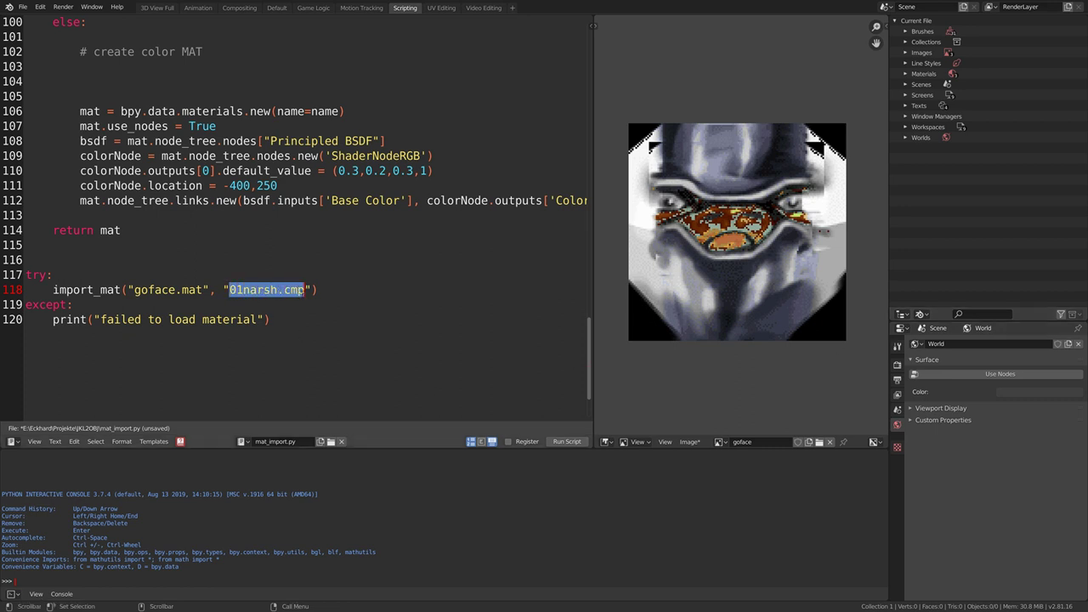
pyautogui.write('11pic.cmp')
pyautogui.click(320, 290)
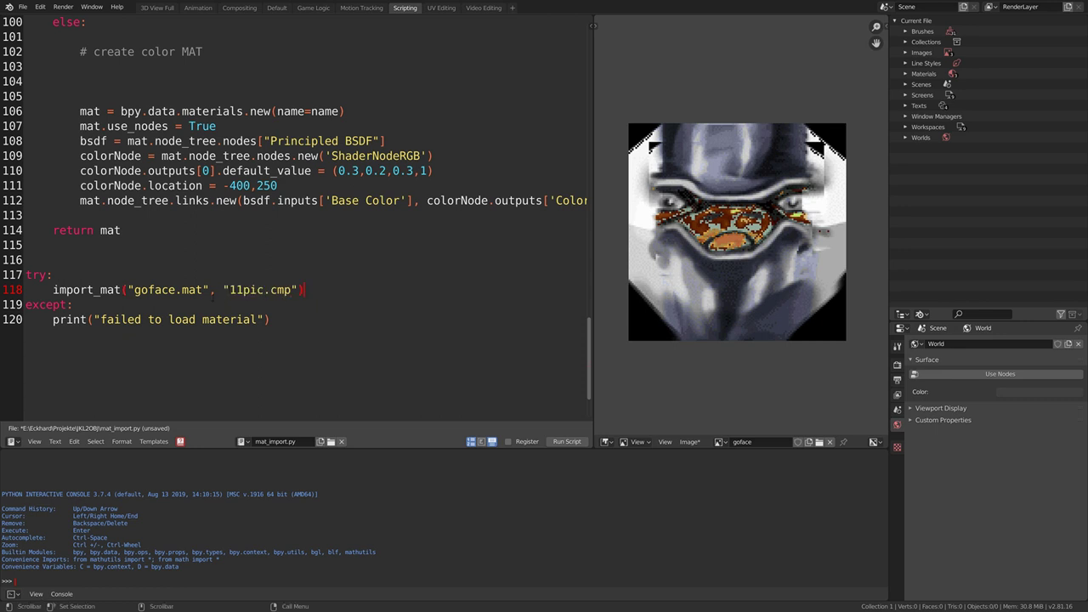
# - Rerun the import and display the recolored goface.001 texture in the Image Editor
pyautogui.click(567, 442)
pyautogui.click(718, 442)
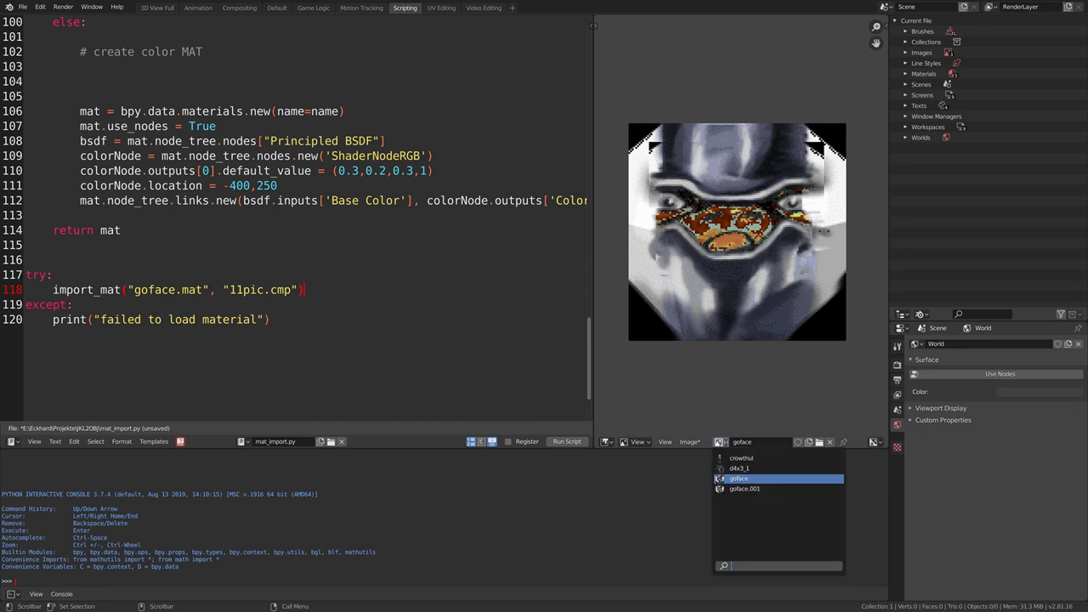
pyautogui.click(740, 489)
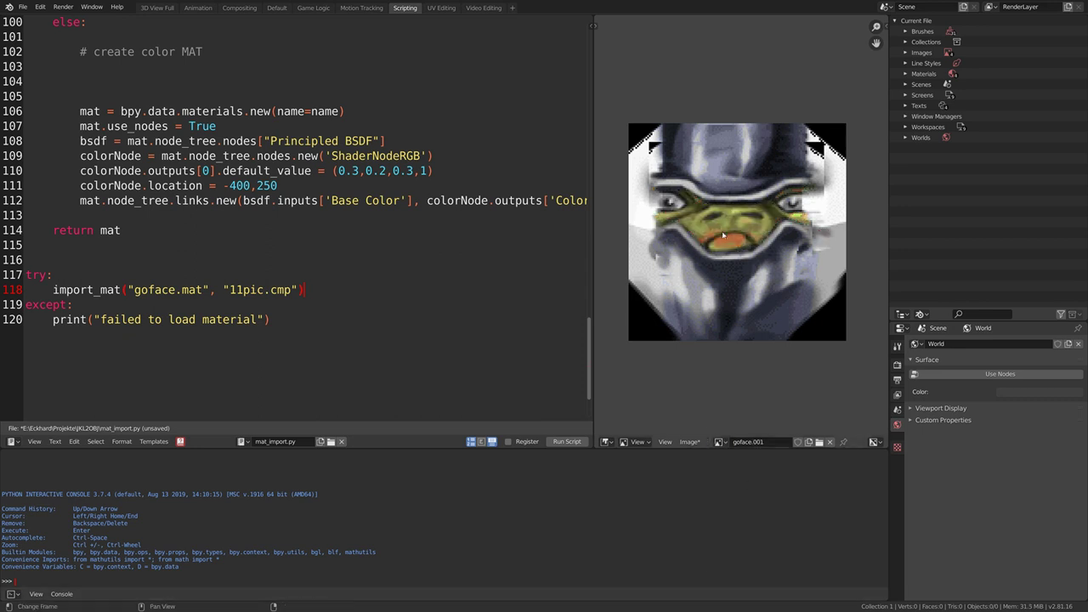
pyautogui.moveTo(718, 239); pyautogui.dragTo(672, 274, button='middle')
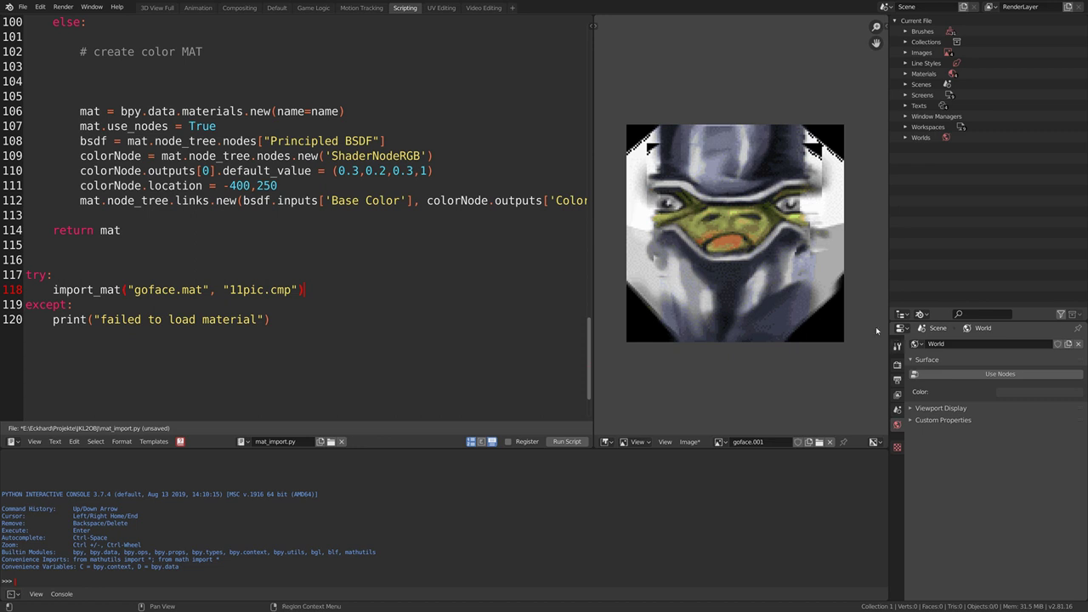
# - Expand the Outliner's Materials list (crowthul, d4x3_1, goface, goface.001) and open the editor type menu
pyautogui.click(607, 442)
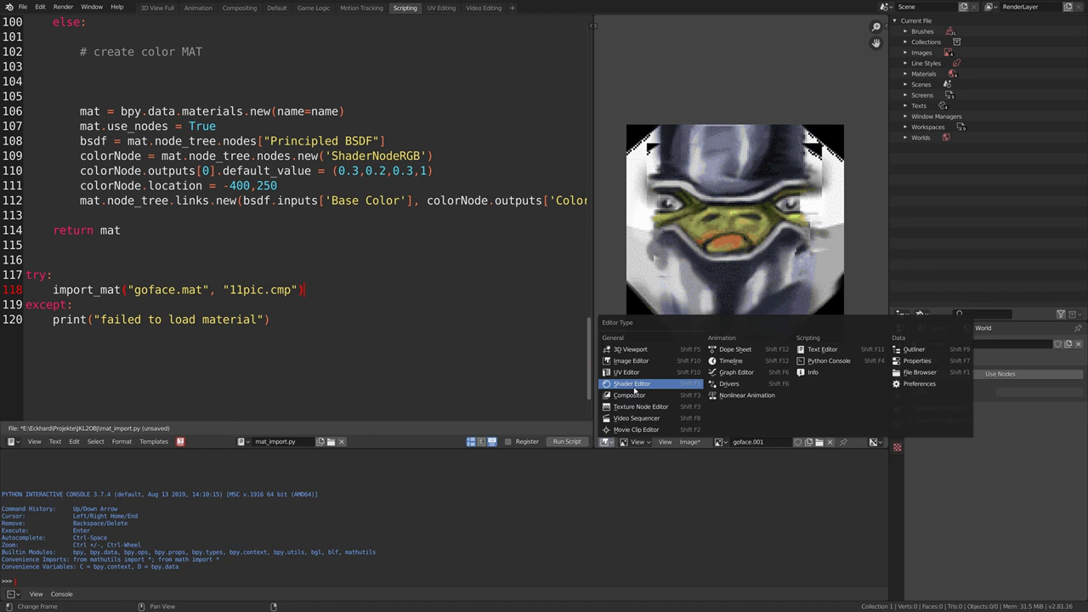
pyautogui.click(906, 74)
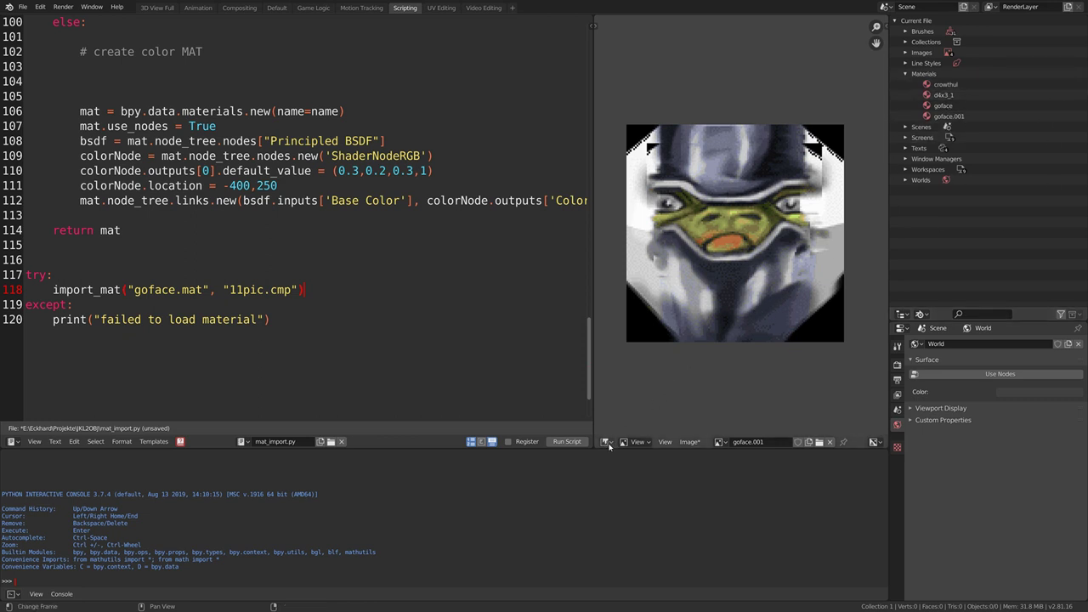
pyautogui.click(606, 442)
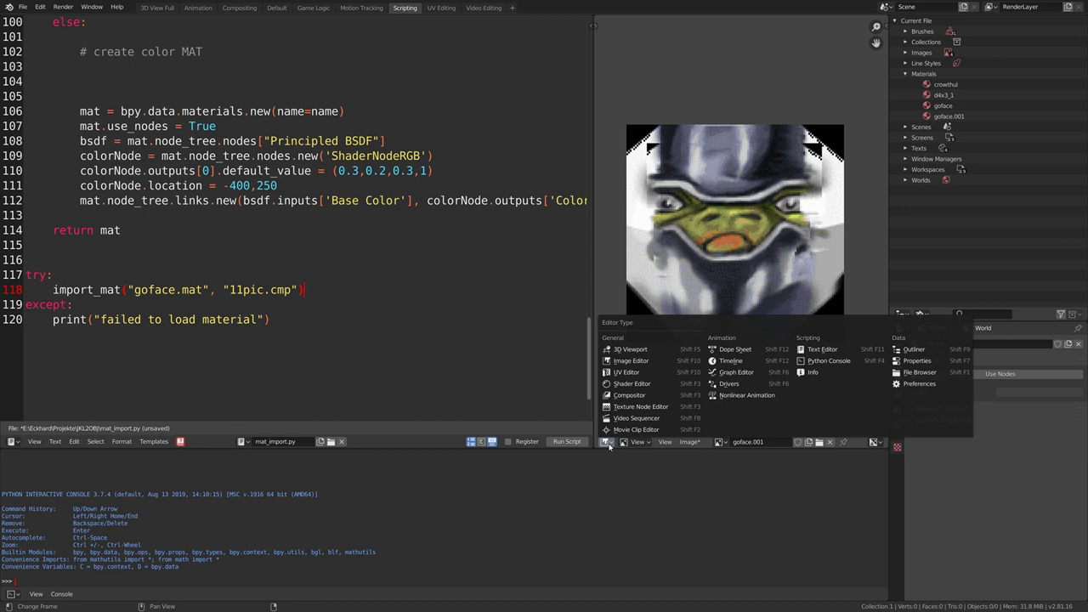
# - Switch the area to a 3D Viewport and add a plane mesh to the scene
pyautogui.click(642, 353)
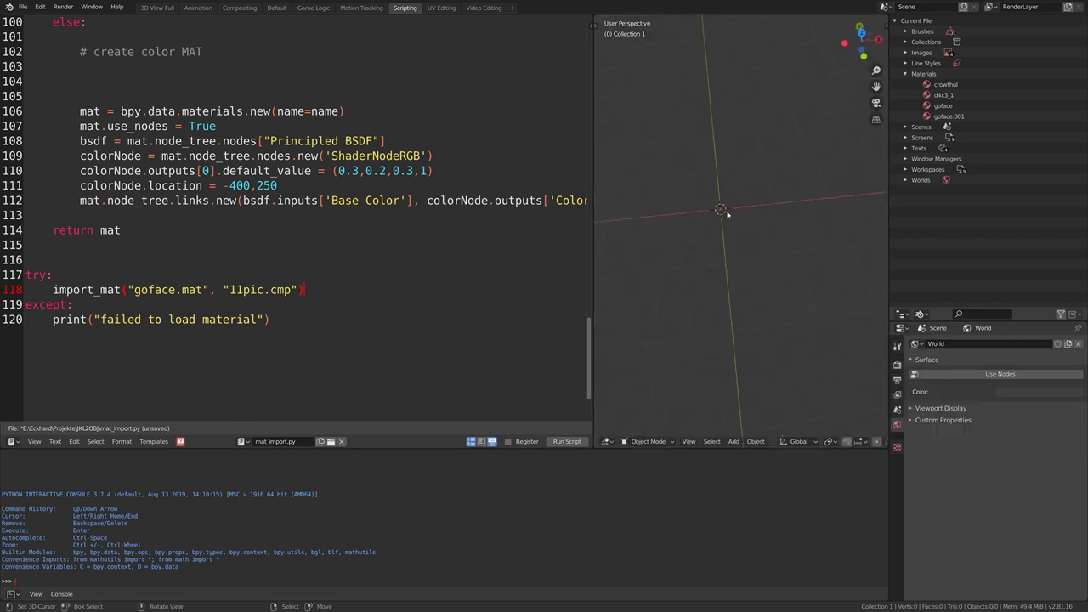
pyautogui.moveTo(723, 238); pyautogui.dragTo(730, 222, button='middle')
pyautogui.hotkey('shift', 'a')
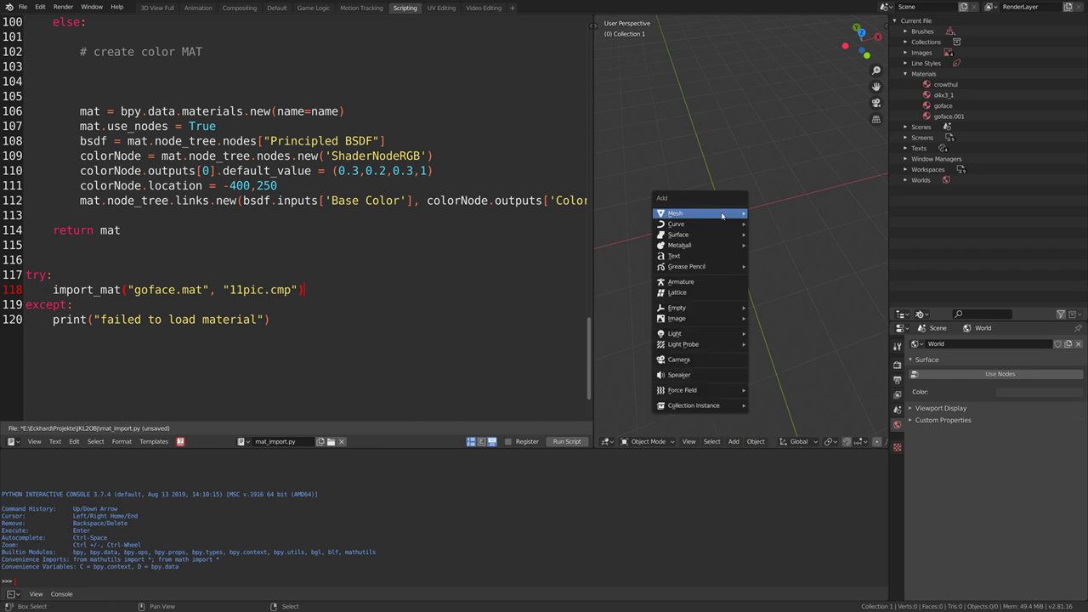
pyautogui.click(770, 213)
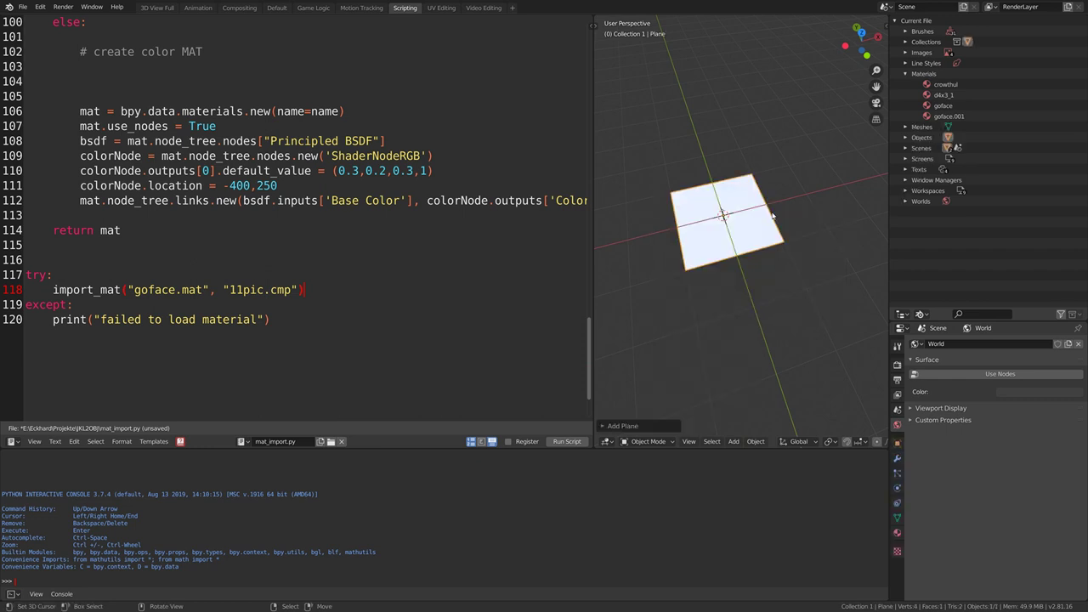
pyautogui.moveTo(755, 231); pyautogui.dragTo(721, 300, button='middle')
pyautogui.moveTo(748, 231); pyautogui.dragTo(765, 243, button='middle')
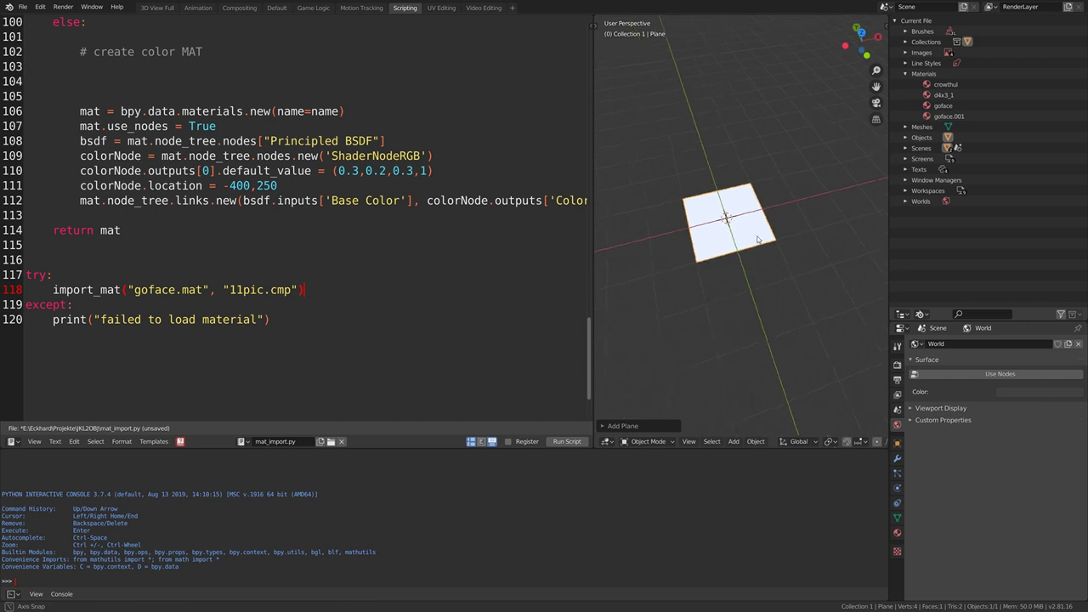
# - Assign the goface.001 material to the plane so the green-faced texture shows on it
pyautogui.click(898, 533)
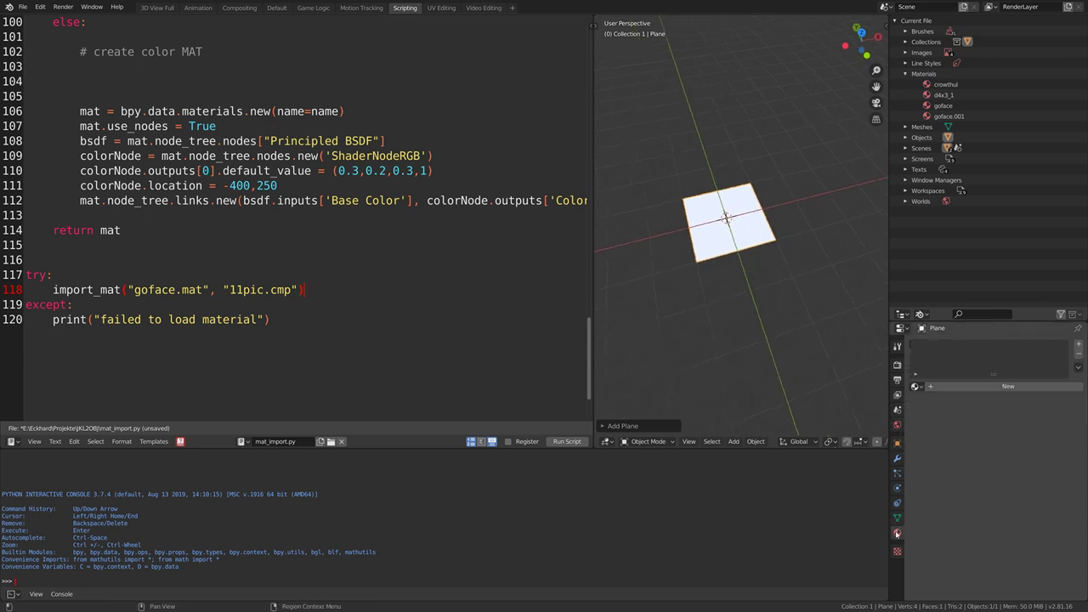
pyautogui.click(916, 386)
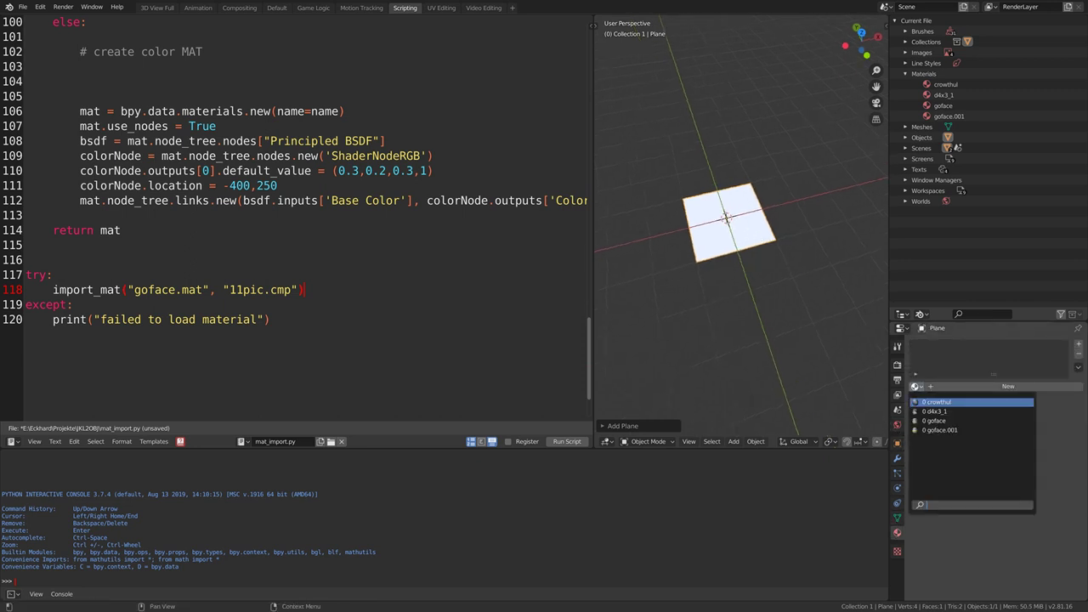
pyautogui.click(940, 430)
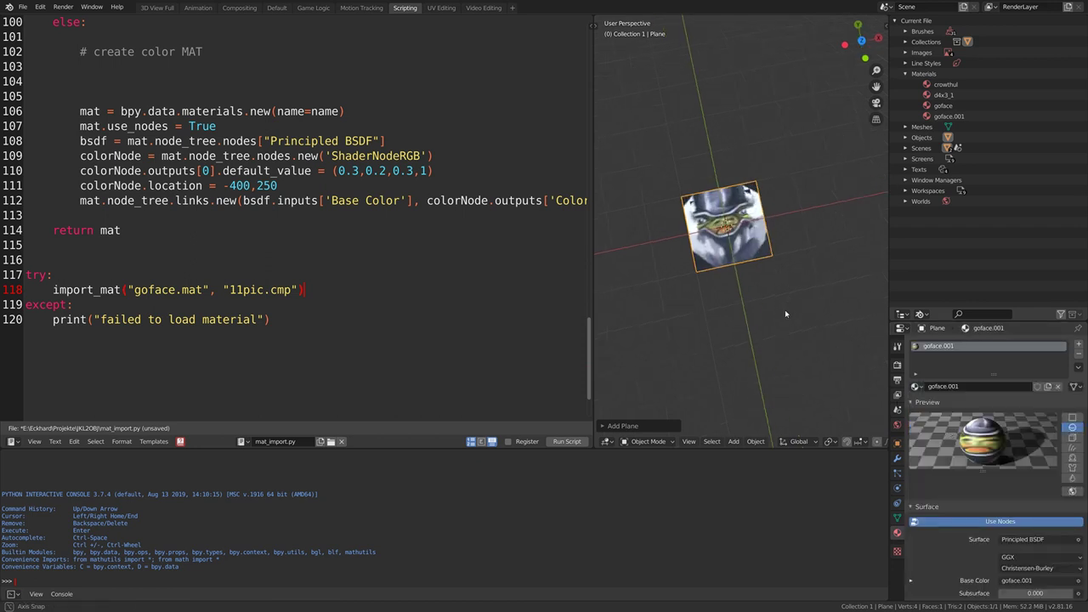
pyautogui.scroll(3, 774, 302)
pyautogui.moveTo(775, 302)
pyautogui.mouseDown(button='middle')
pyautogui.moveTo(753, 298)
pyautogui.moveTo(748, 272)
pyautogui.mouseUp(button='middle')
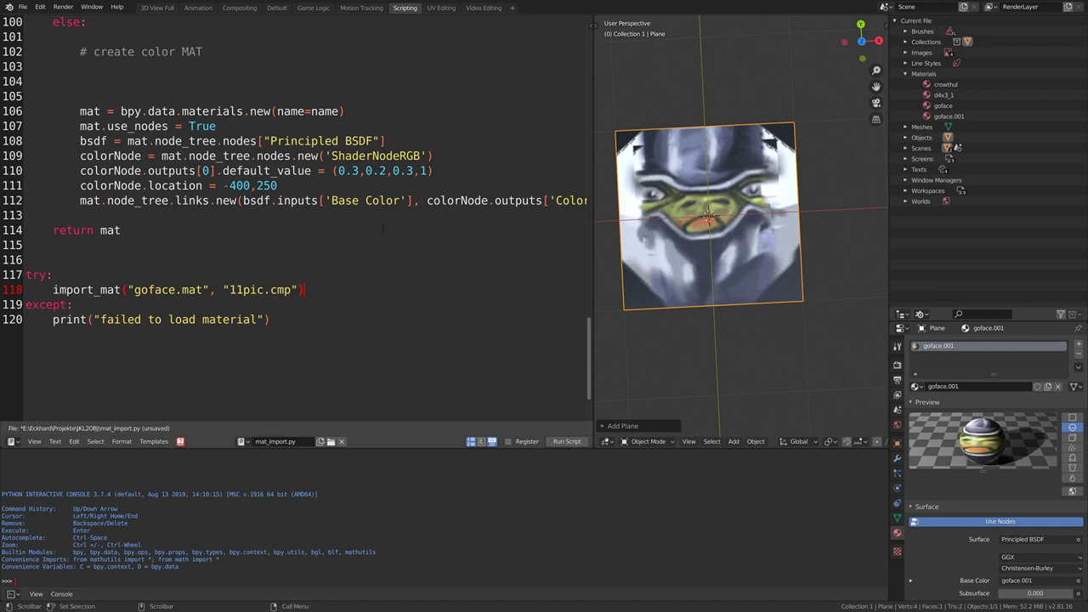
pyautogui.scroll(-3, 383, 229)
pyautogui.scroll(6, 382, 229)
pyautogui.scroll(-1, 382, 229)
pyautogui.scroll(-1, 382, 229)
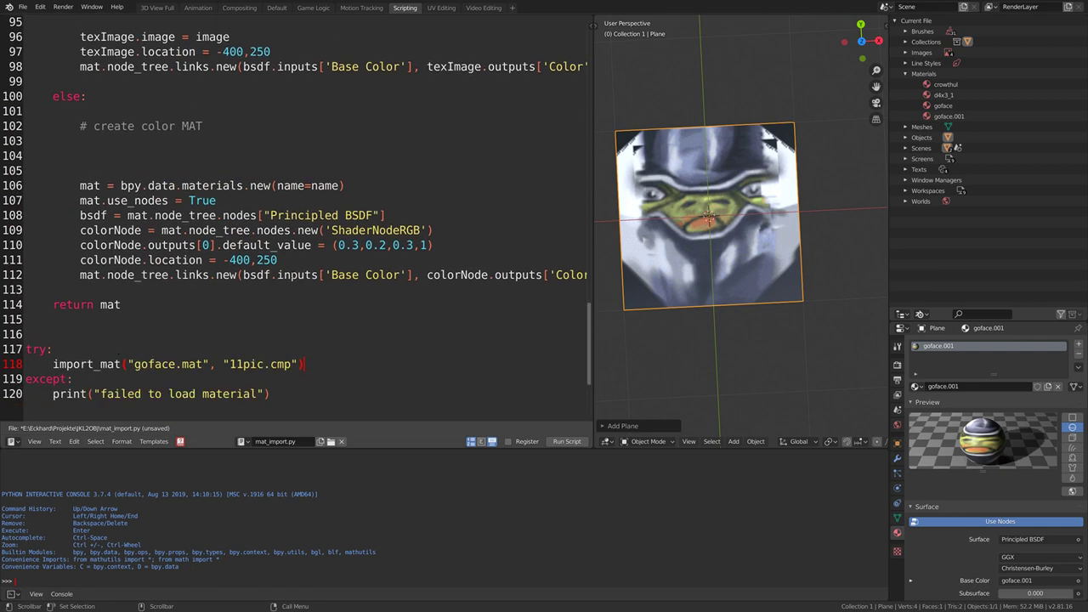
pyautogui.scroll(5, 382, 229)
pyautogui.scroll(8, 382, 229)
pyautogui.scroll(7, 382, 230)
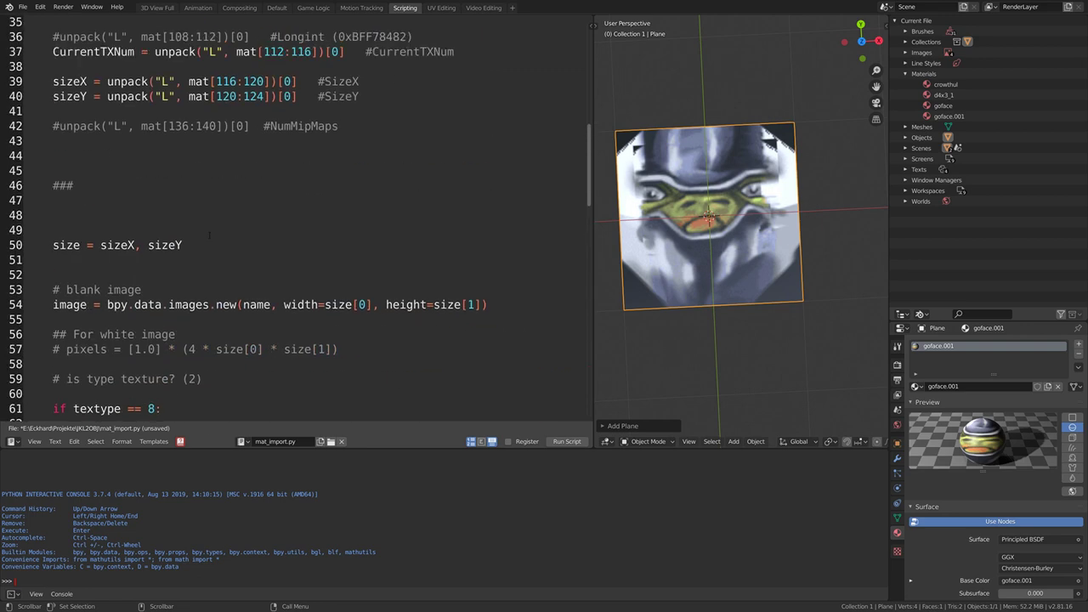
pyautogui.scroll(6, 382, 230)
pyautogui.scroll(-5, 226, 255)
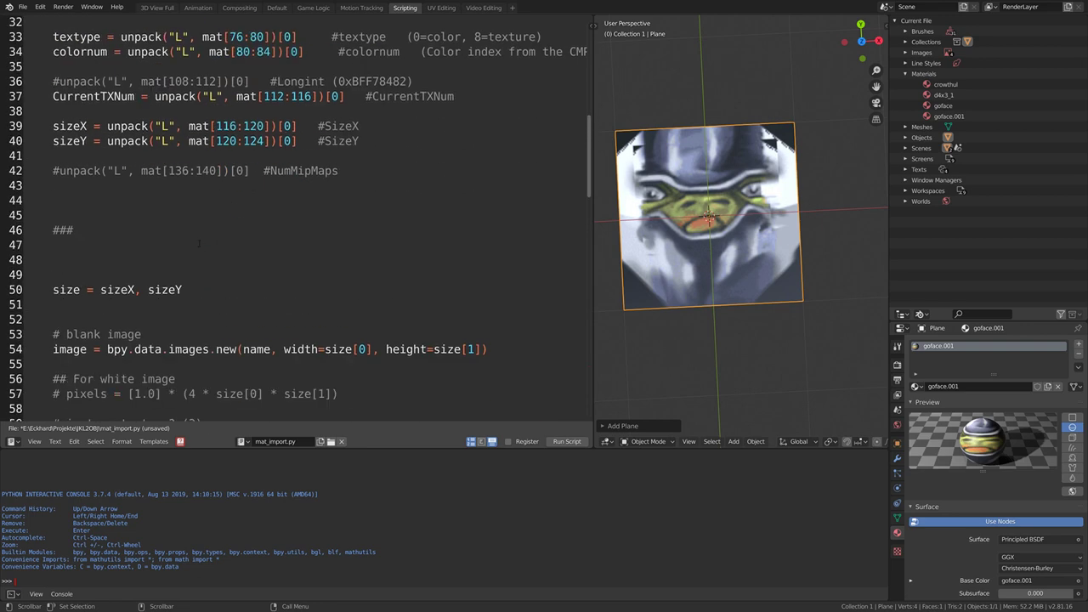
pyautogui.scroll(-4, 263, 196)
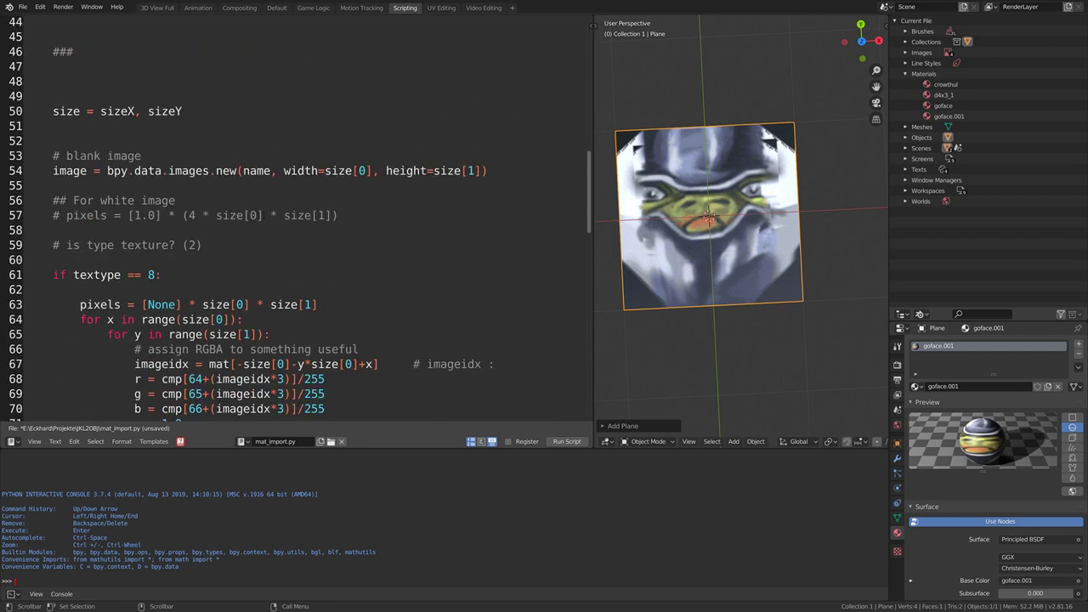
pyautogui.scroll(-2, 283, 231)
pyautogui.scroll(3, 283, 234)
pyautogui.scroll(-2, 322, 259)
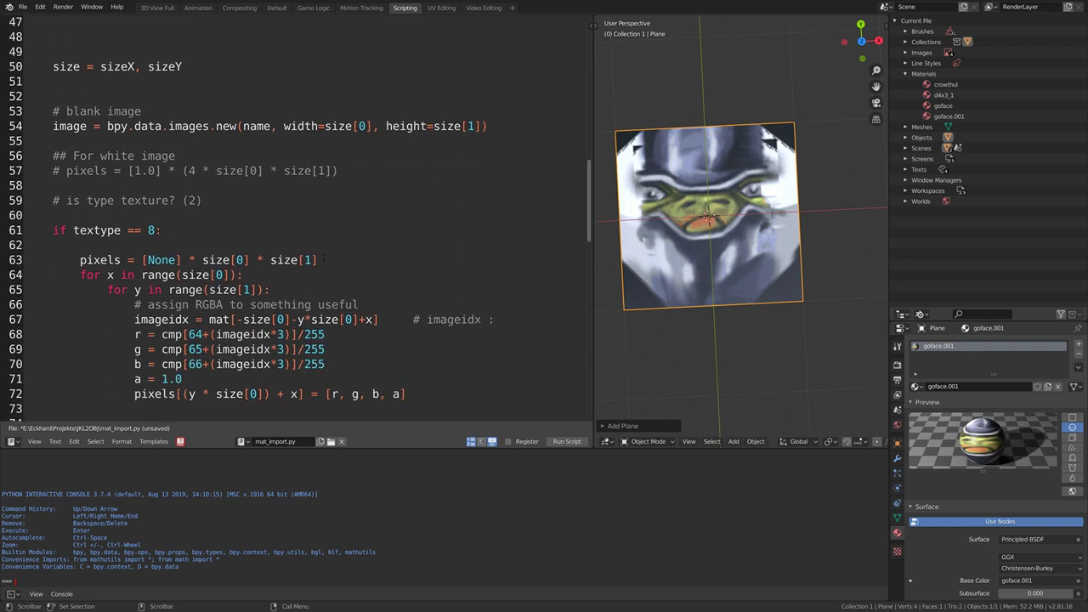
pyautogui.scroll(-1, 321, 259)
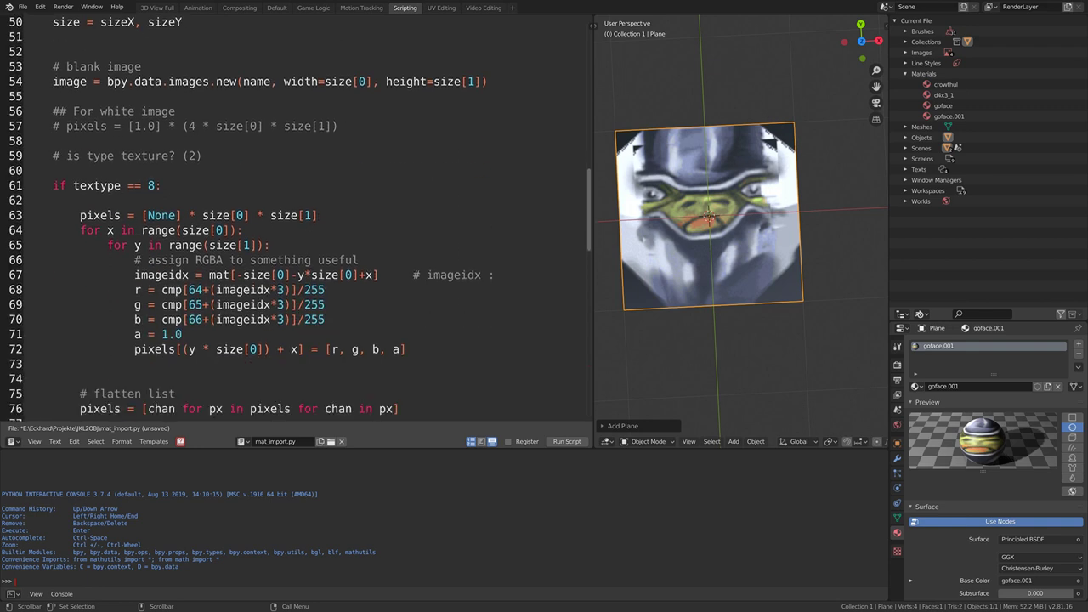
pyautogui.moveTo(135, 334); pyautogui.dragTo(176, 334)
pyautogui.click(182, 334)
pyautogui.moveTo(134, 334); pyautogui.dragTo(182, 334)
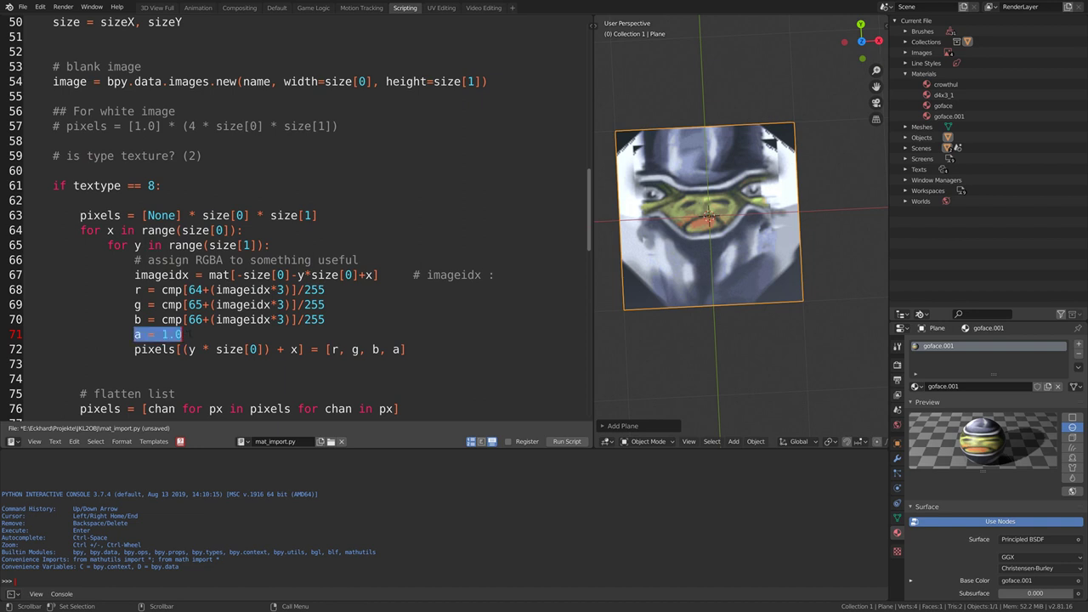
pyautogui.click(189, 334)
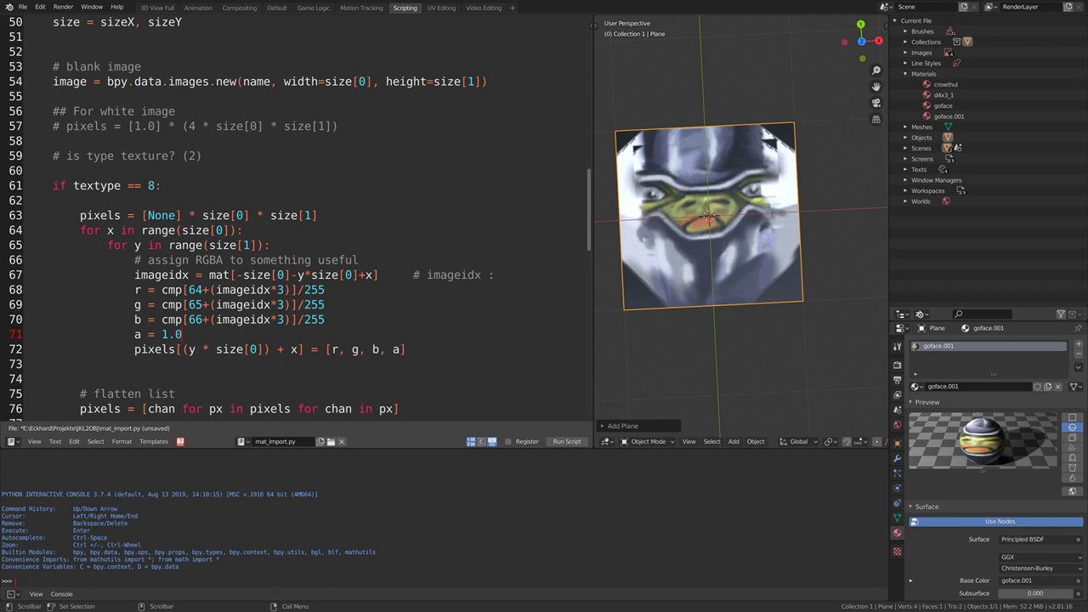
pyautogui.scroll(-4, 294, 263)
pyautogui.scroll(-6, 297, 264)
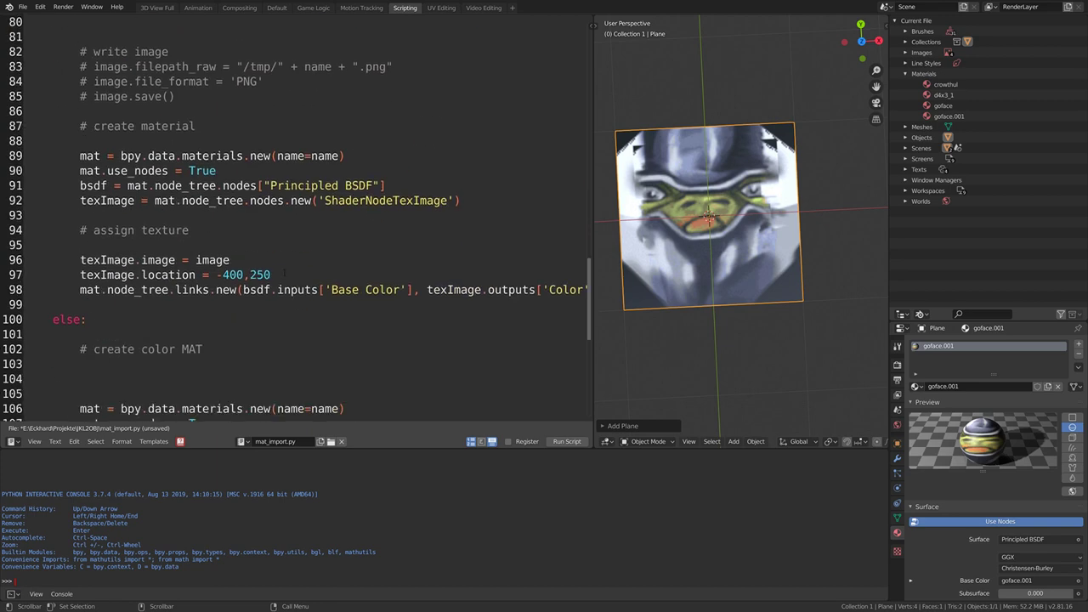
pyautogui.scroll(-4, 296, 263)
pyautogui.scroll(-2, 404, 263)
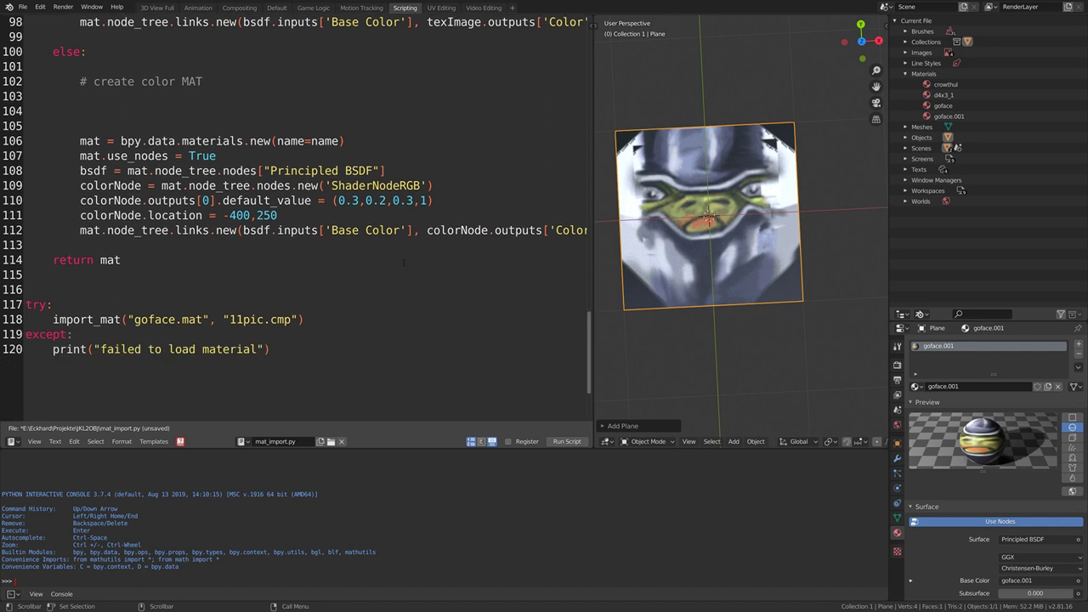